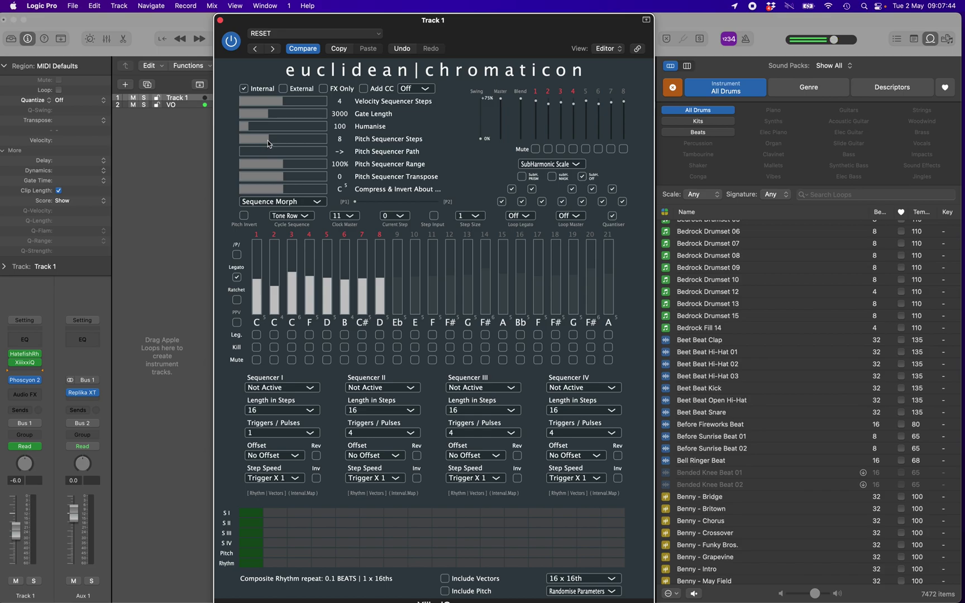
# - Extend the pitch sequence to 21 steps and redraw steps 13–21 as a rising-then-falling curve
pyautogui.moveTo(268, 140); pyautogui.dragTo(327, 143)
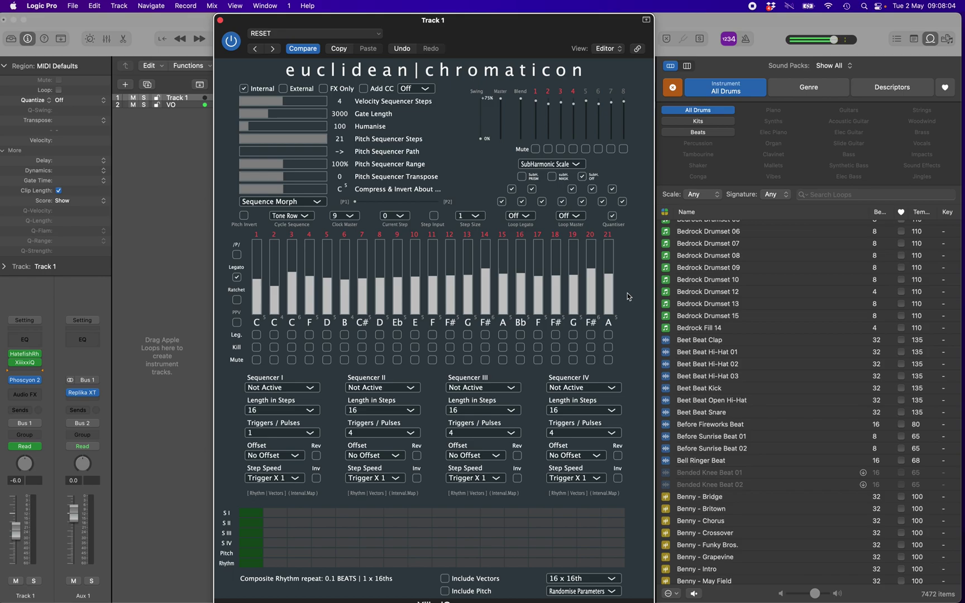
pyautogui.moveTo(628, 297)
pyautogui.mouseDown()
pyautogui.moveTo(537, 263)
pyautogui.moveTo(472, 289)
pyautogui.moveTo(346, 248)
pyautogui.moveTo(257, 265)
pyautogui.moveTo(257, 277)
pyautogui.moveTo(274, 270)
pyautogui.mouseUp()
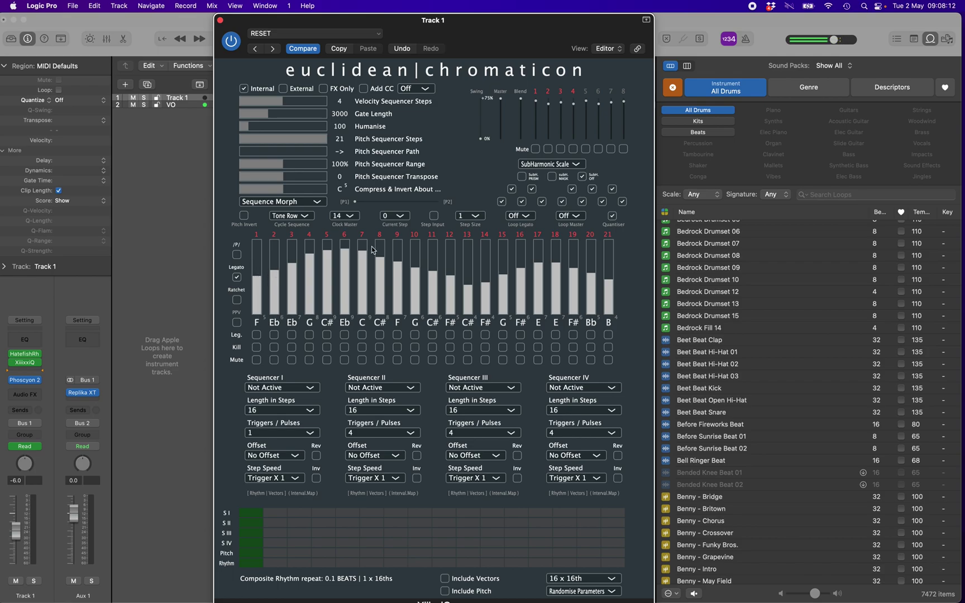
# - Set step 13 to F#, link odd steps 1–9 with /P/, and lower their shared pitch to B
pyautogui.click(468, 285)
pyautogui.click(237, 255)
pyautogui.click(256, 334)
pyautogui.click(291, 335)
pyautogui.click(327, 335)
pyautogui.click(363, 335)
pyautogui.click(397, 336)
pyautogui.moveTo(400, 271); pyautogui.dragTo(399, 287)
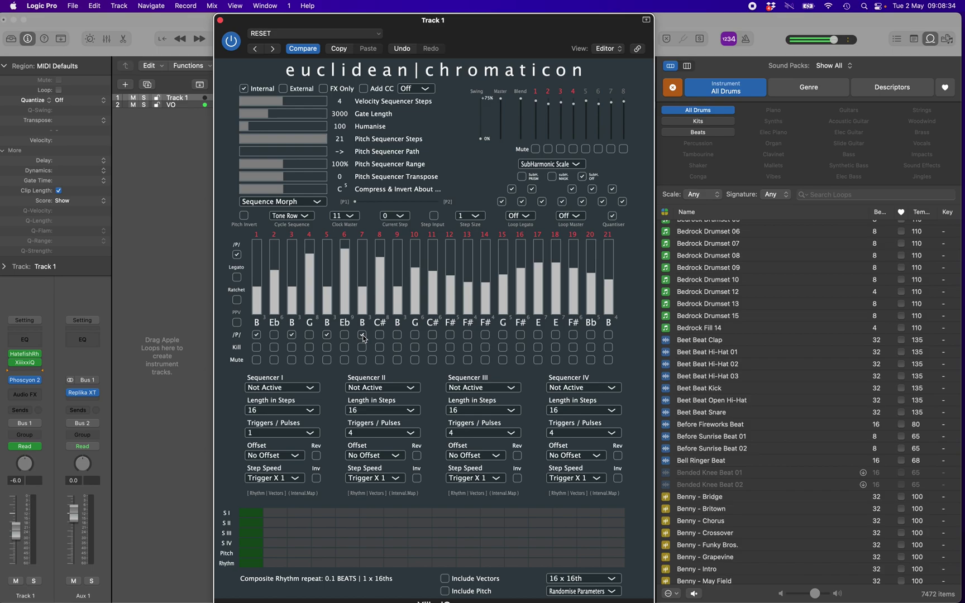
# - Unlink steps 5 and 3, then switch the toggle row out of pitch linking
pyautogui.click(328, 336)
pyautogui.click(292, 336)
pyautogui.click(237, 277)
# - Randomise the pitch row with Bluesy, then C Pentatonic, and finally C Diatonic
pyautogui.click(569, 592)
pyautogui.click(581, 473)
pyautogui.click(584, 592)
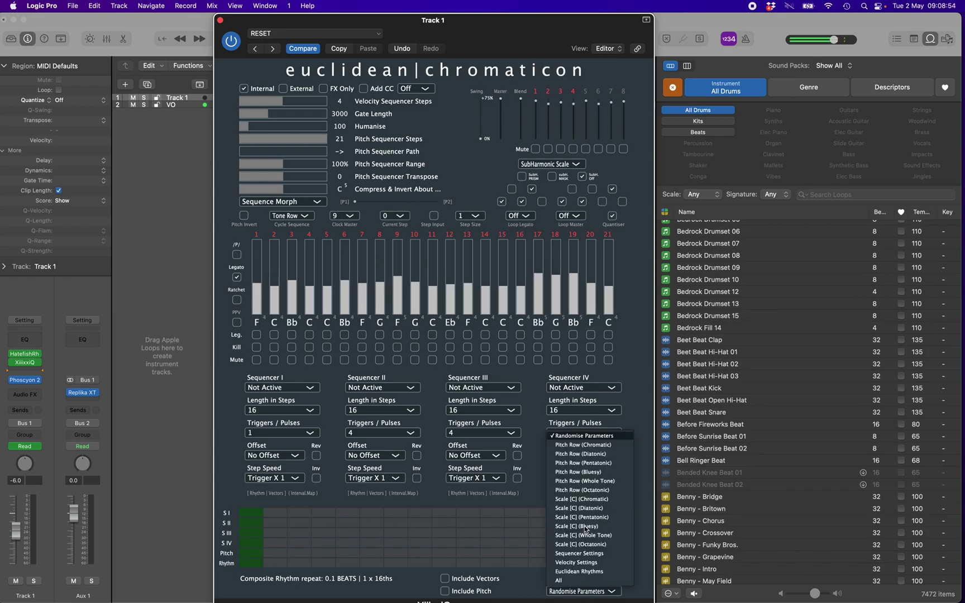
pyautogui.click(583, 517)
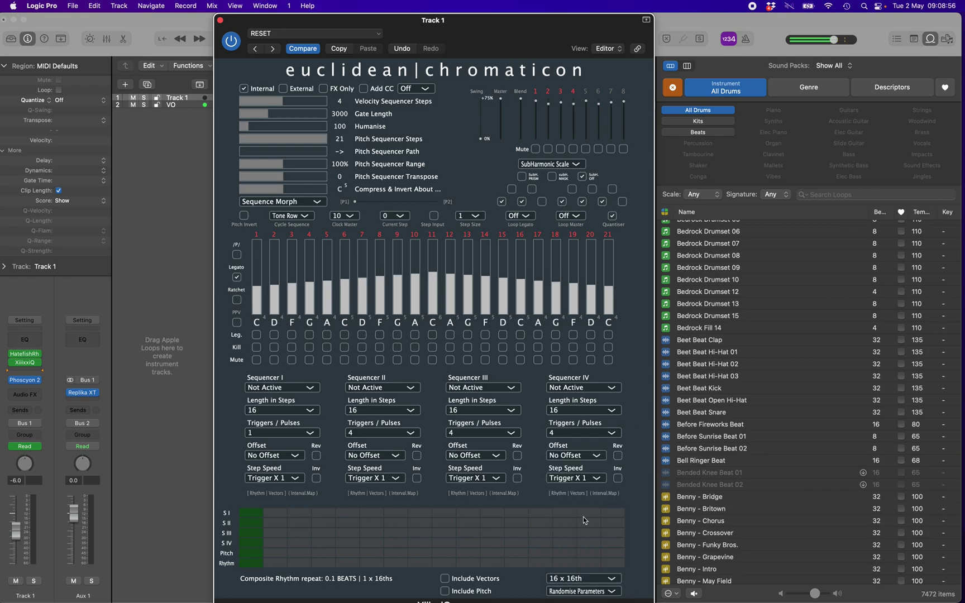
pyautogui.click(580, 592)
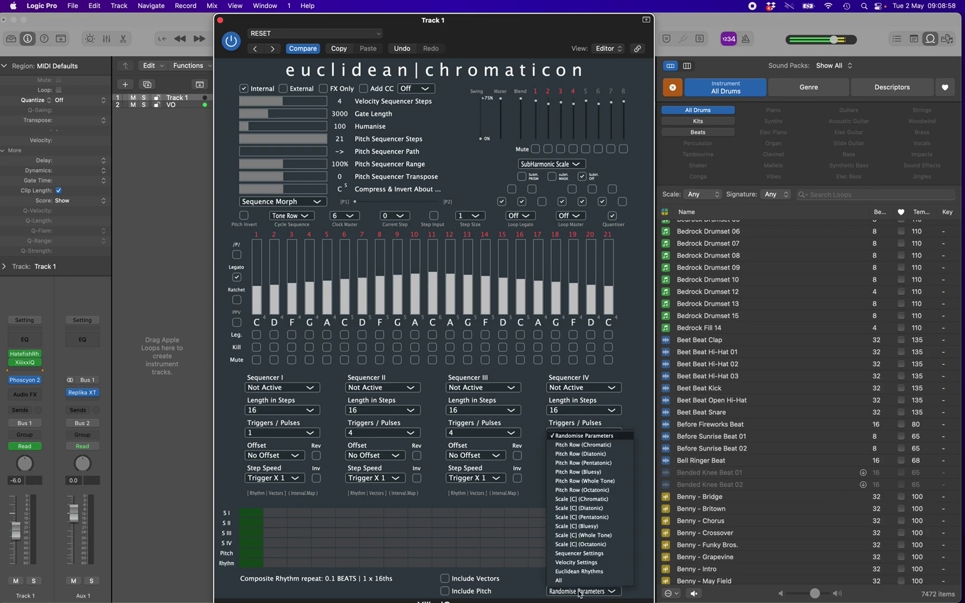
pyautogui.click(580, 510)
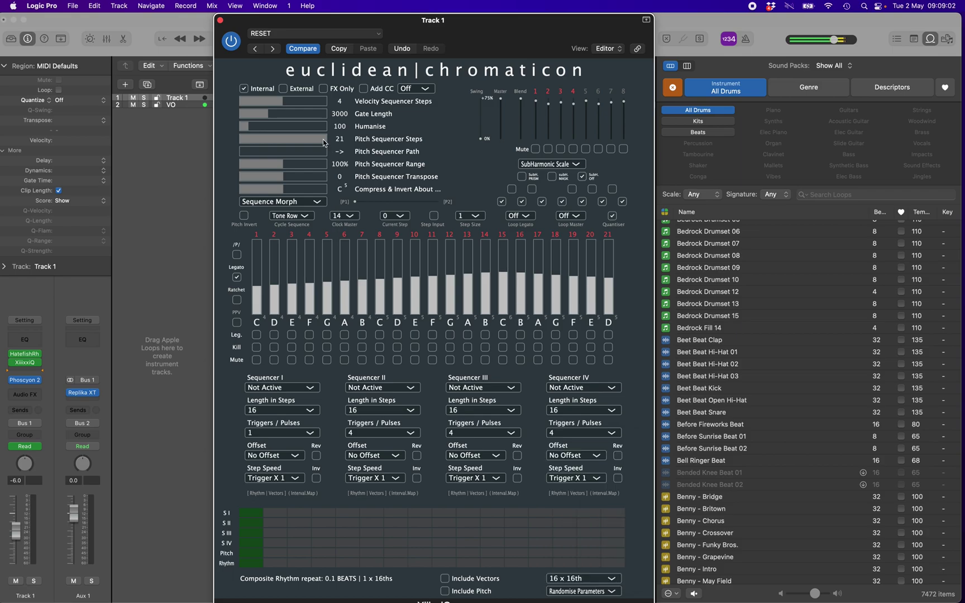
# - Shorten the pitch sequence and toggle the per-channel options, including SubHarmonic Scale
pyautogui.moveTo(322, 139); pyautogui.dragTo(320, 139)
pyautogui.click(531, 190)
pyautogui.click(511, 190)
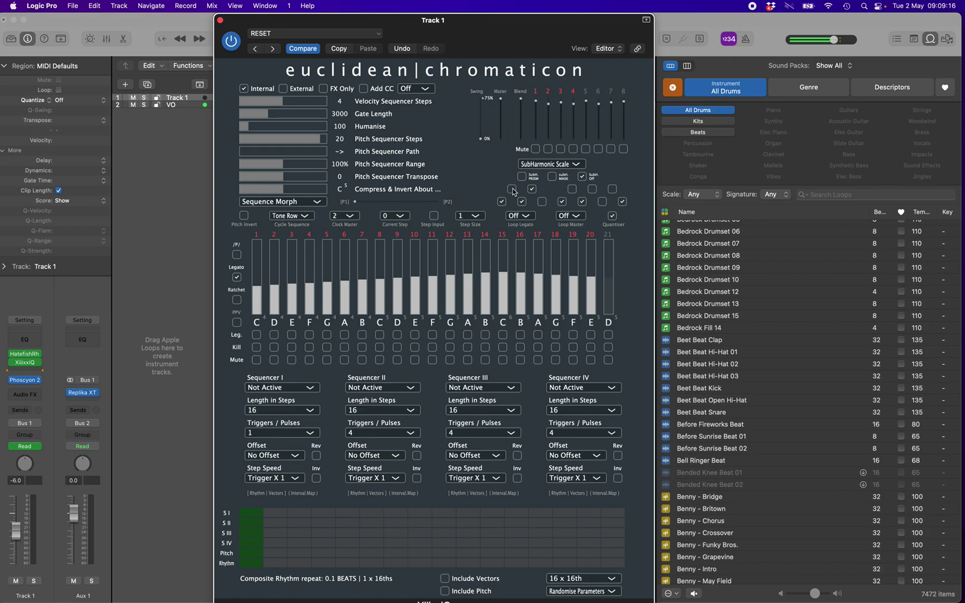
pyautogui.click(541, 203)
pyautogui.click(531, 190)
pyautogui.click(513, 189)
pyautogui.click(603, 201)
pyautogui.click(623, 202)
# - Cut the pitch sequence to 8 steps, try External and FX Only sync, and toggle channel options
pyautogui.moveTo(313, 143); pyautogui.dragTo(272, 141)
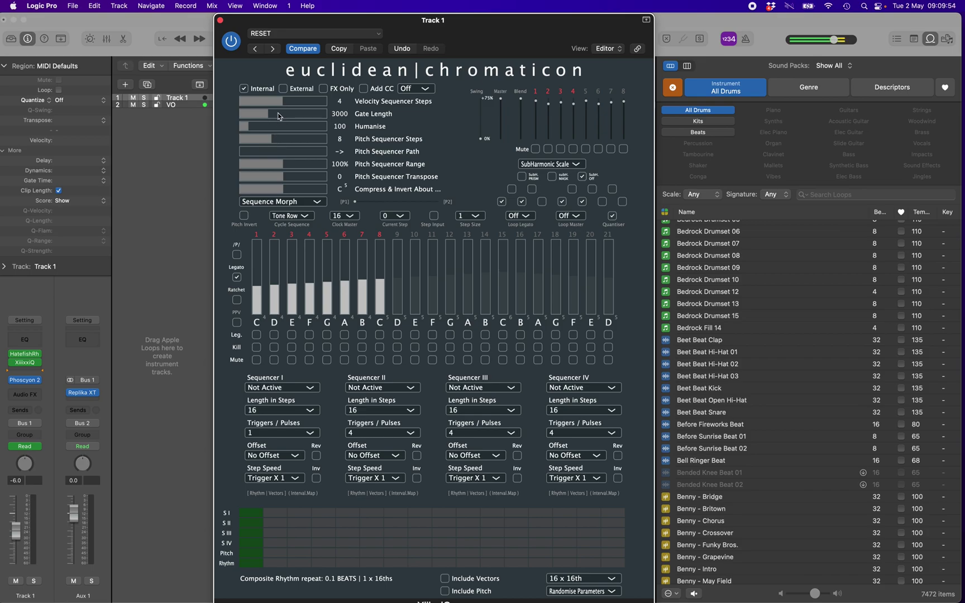
pyautogui.click(283, 88)
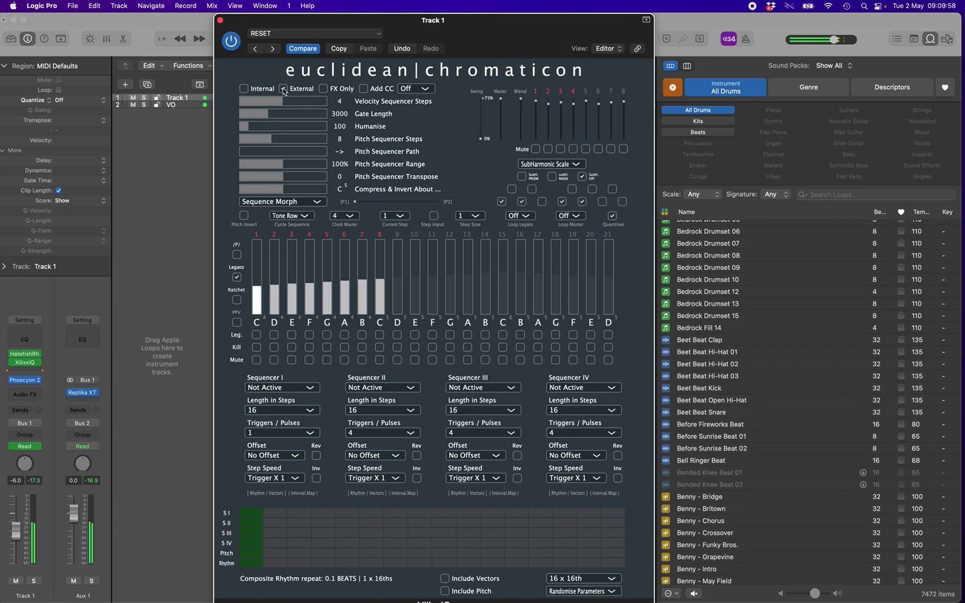
pyautogui.click(324, 90)
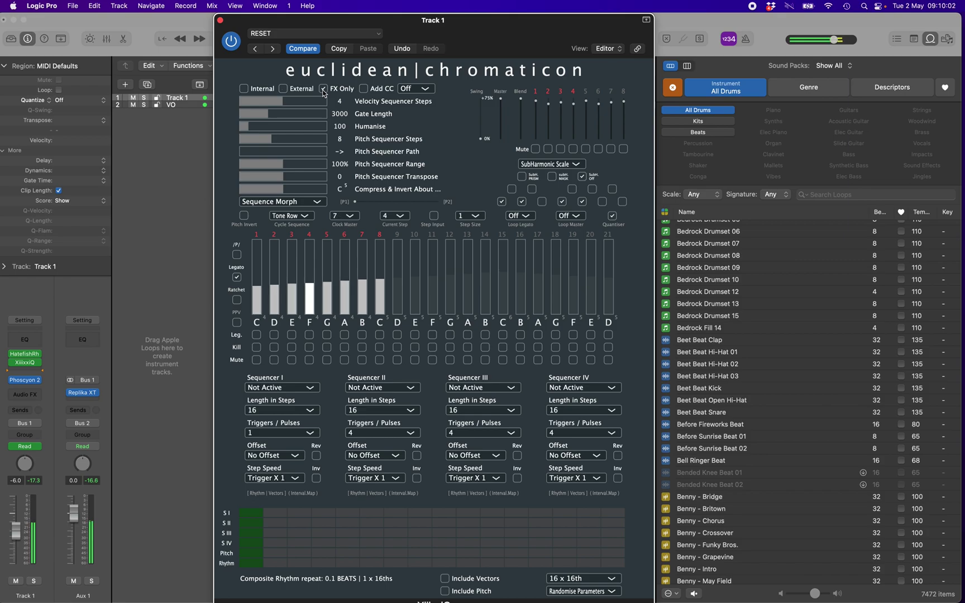
pyautogui.click(541, 202)
pyautogui.click(625, 204)
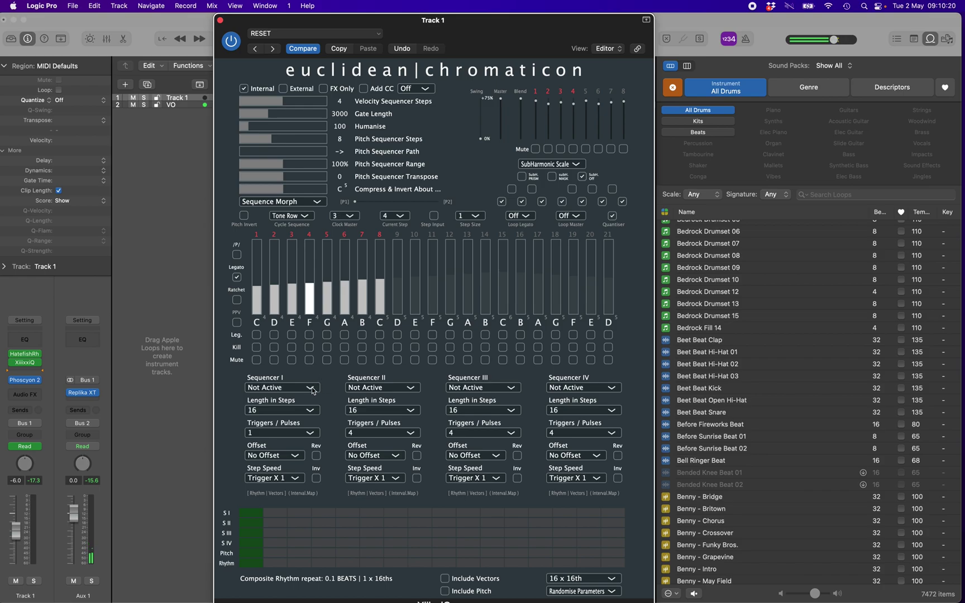
# - Check Sequencer II and III activation menus, leaving both Not Active
pyautogui.click(411, 388)
pyautogui.click(411, 389)
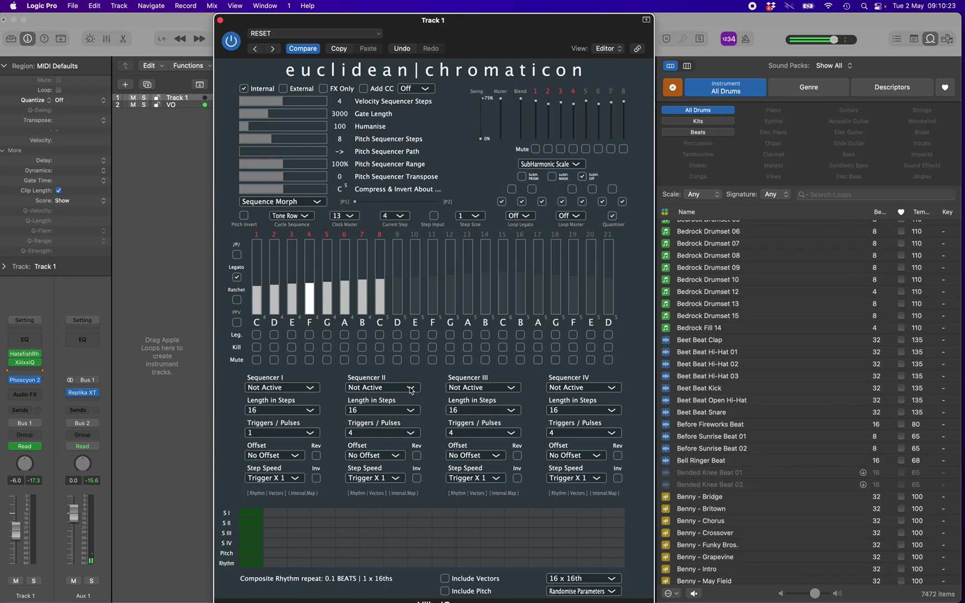
pyautogui.click(511, 389)
pyautogui.click(512, 390)
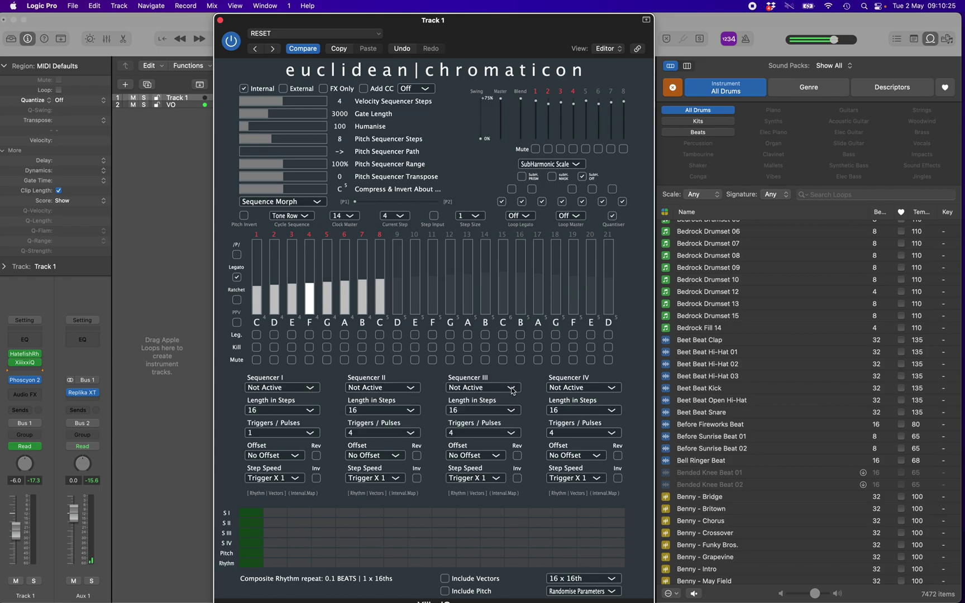
pyautogui.click(310, 388)
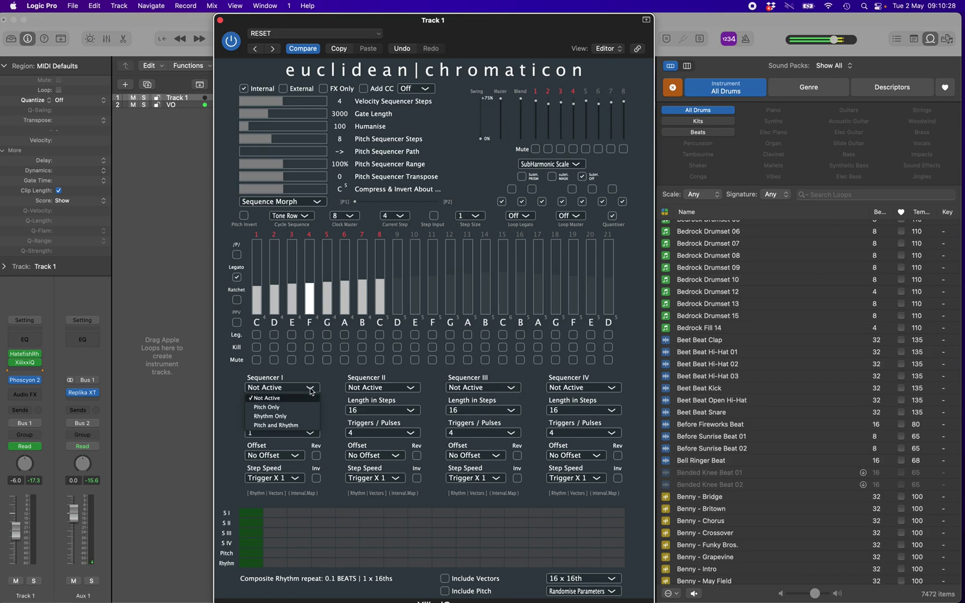
# - Activate Sequencer I as Pitch and Rhythm, trying lengths 11 and 5 before settling on 16 steps
pyautogui.click(276, 427)
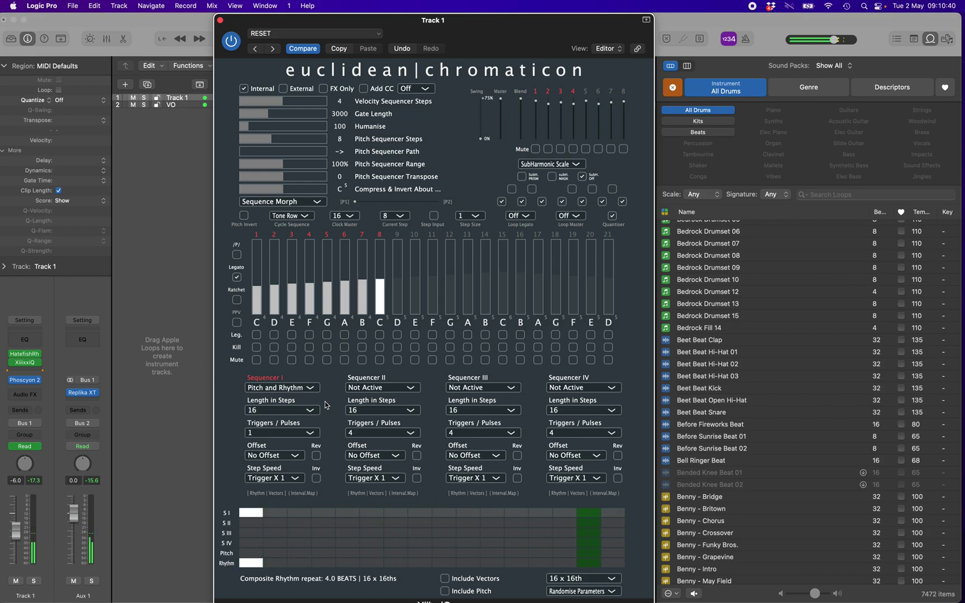
pyautogui.click(308, 411)
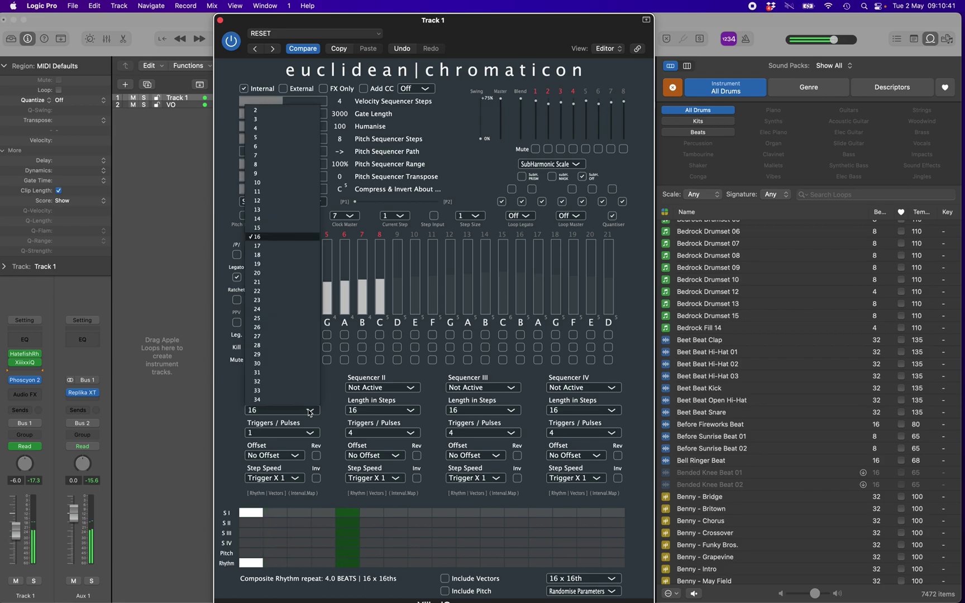
pyautogui.click(262, 192)
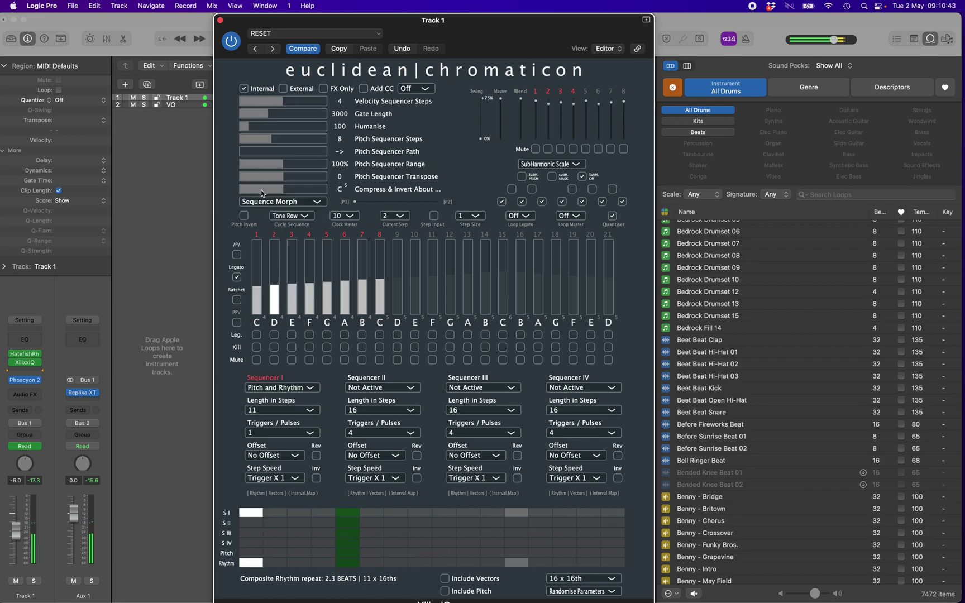
pyautogui.click(312, 412)
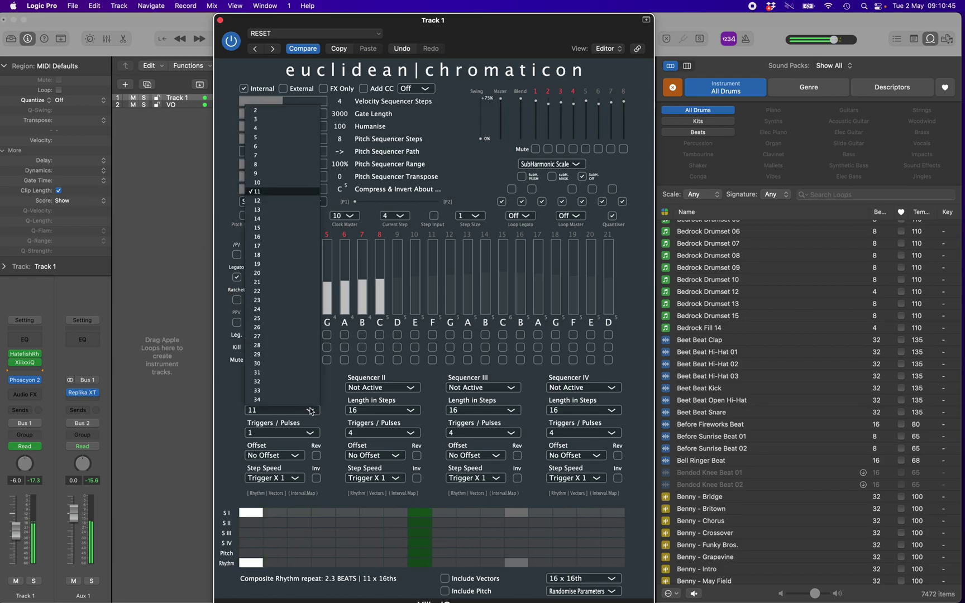
pyautogui.click(263, 137)
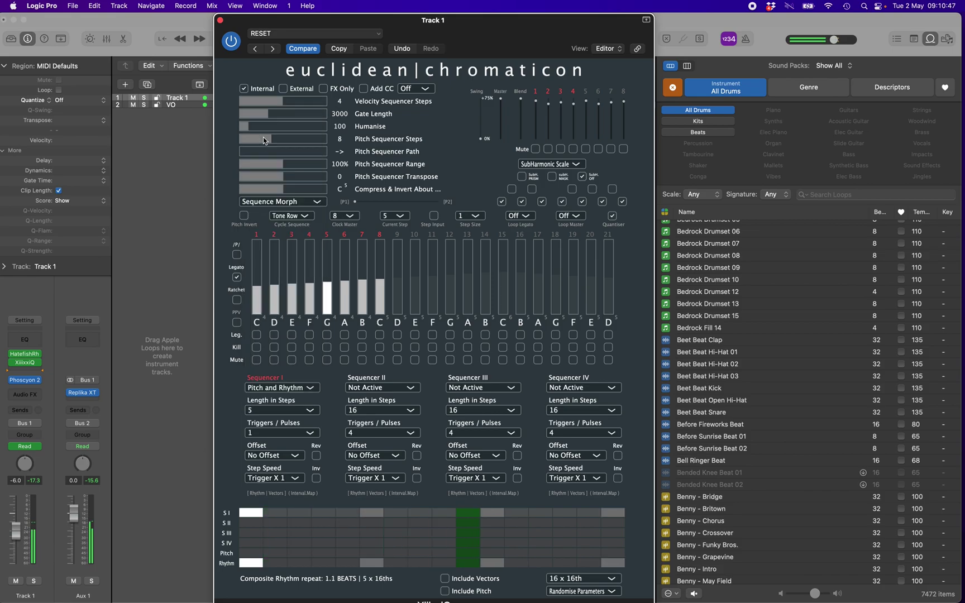
pyautogui.click(312, 411)
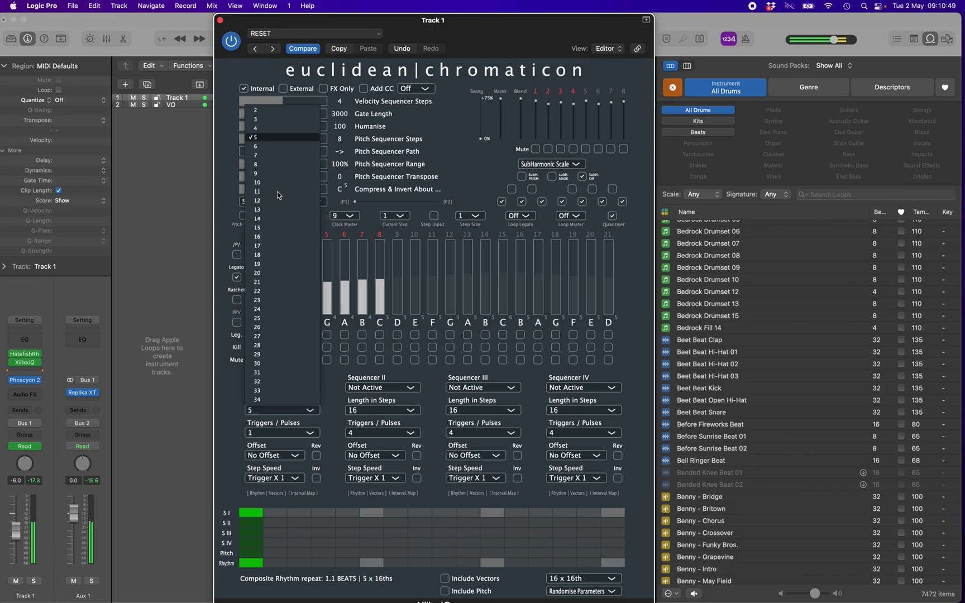
pyautogui.click(266, 237)
# - Give Sequencer I 7 triggers/pulses
pyautogui.click(310, 434)
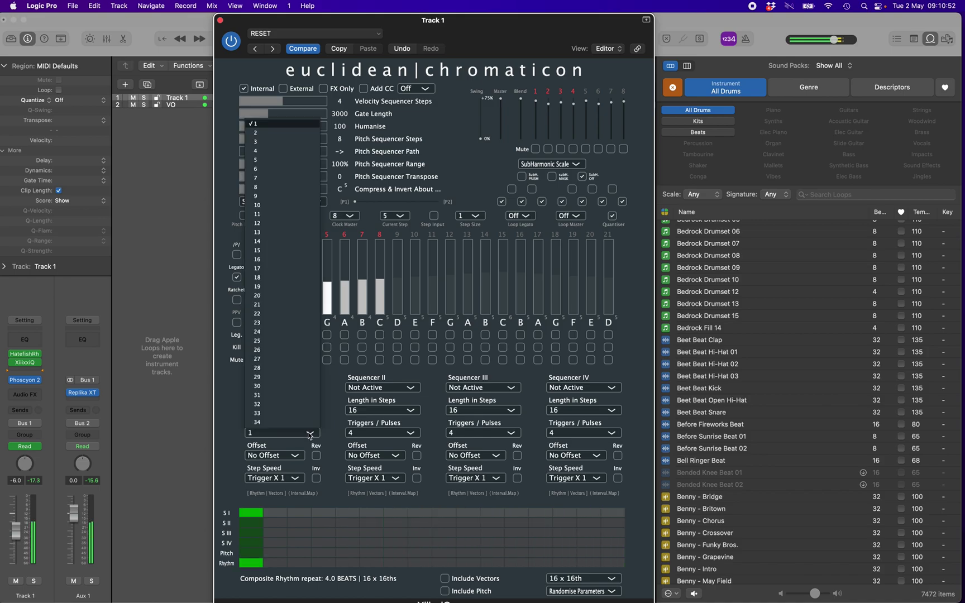
pyautogui.click(257, 180)
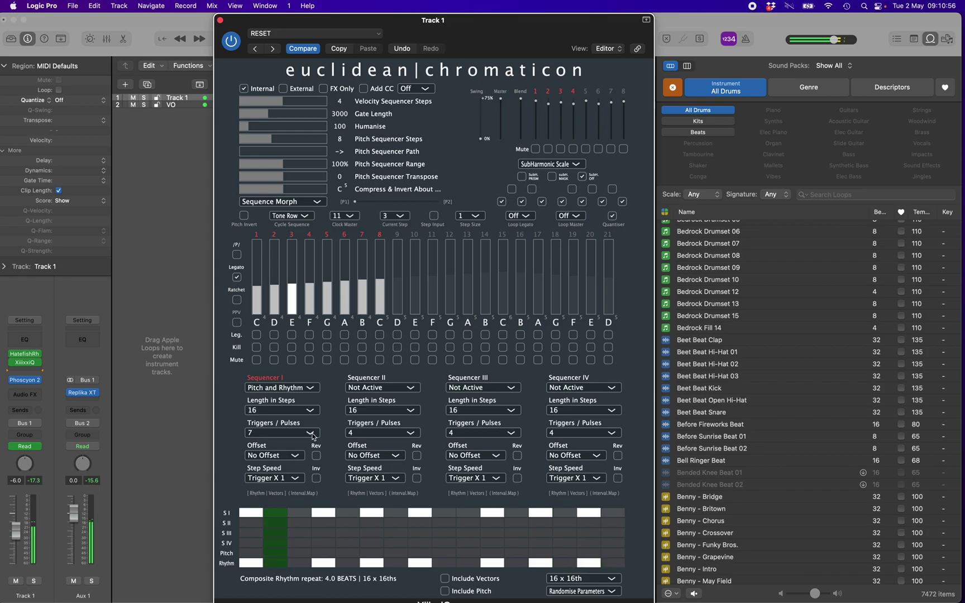
pyautogui.click(312, 434)
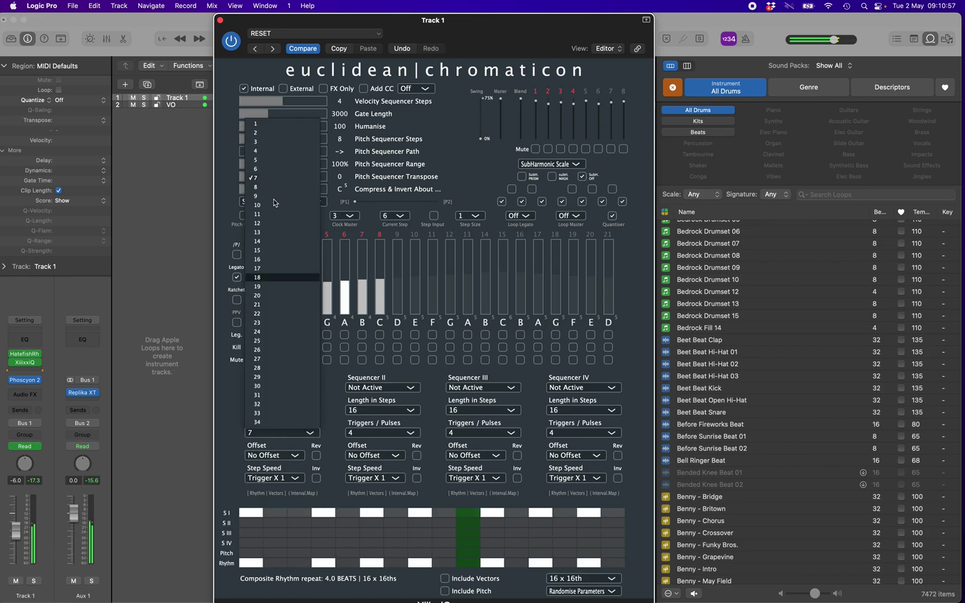
# - Reduce Sequencer I to 4 pulses, try reversing its rhythm, then invert it
pyautogui.click(257, 151)
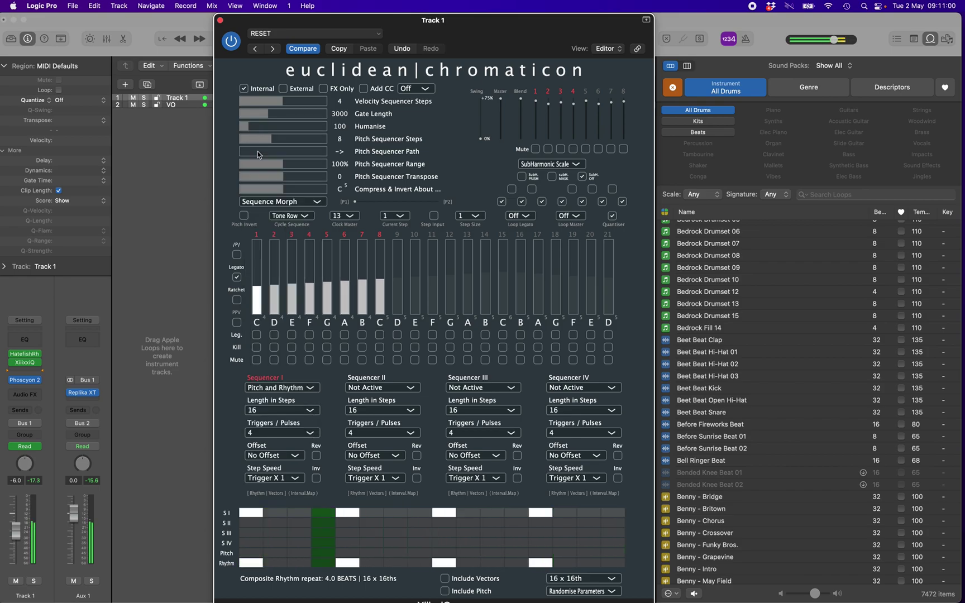
pyautogui.click(317, 456)
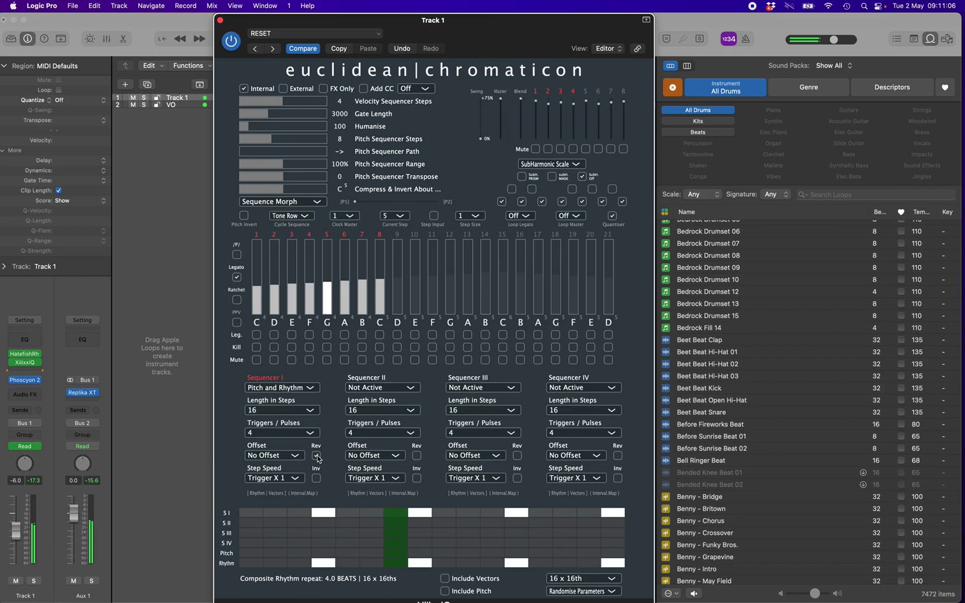
pyautogui.click(316, 456)
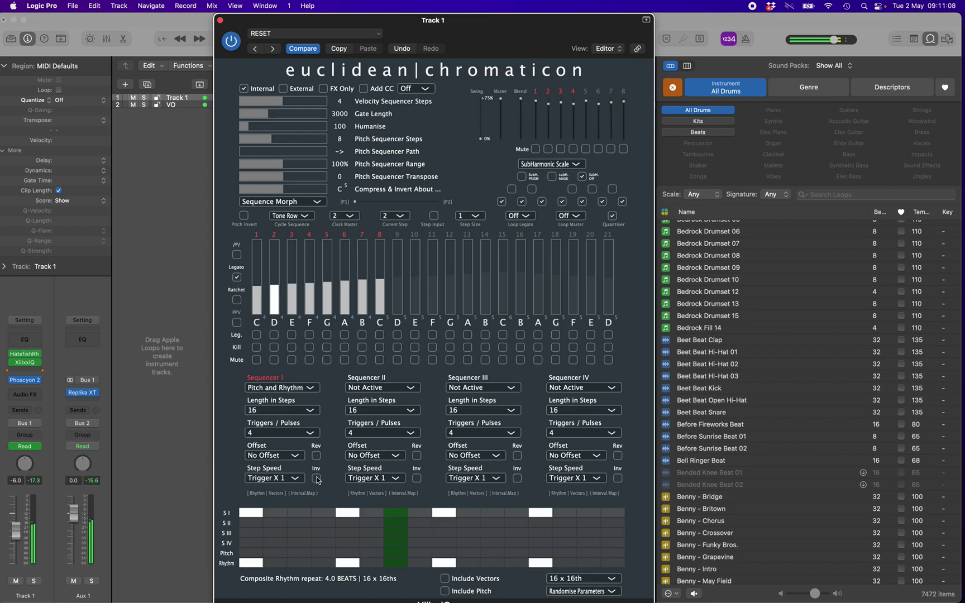
pyautogui.click(317, 479)
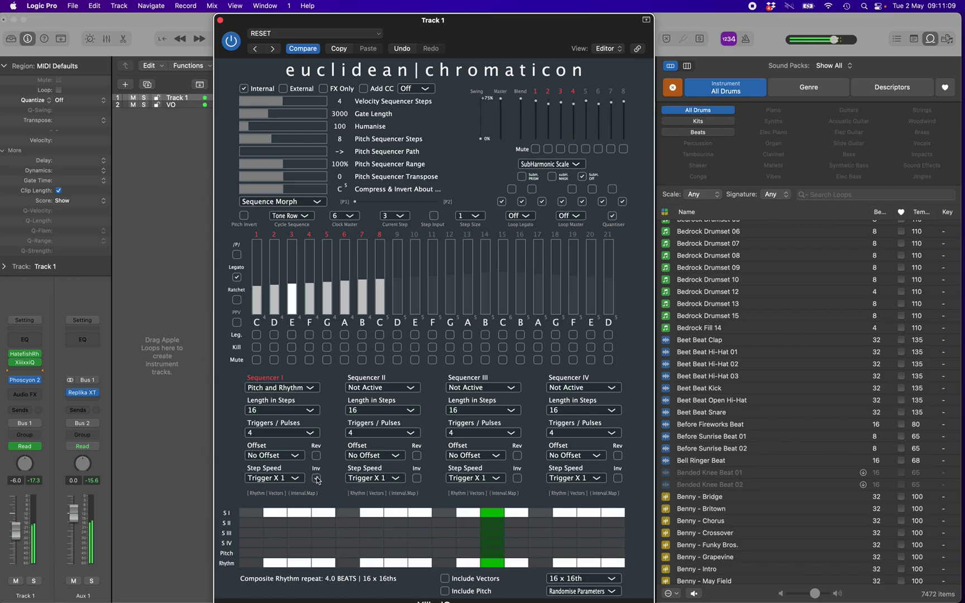
# - Try a 2-step offset on Sequencer I, then set it to No Offset
pyautogui.click(295, 456)
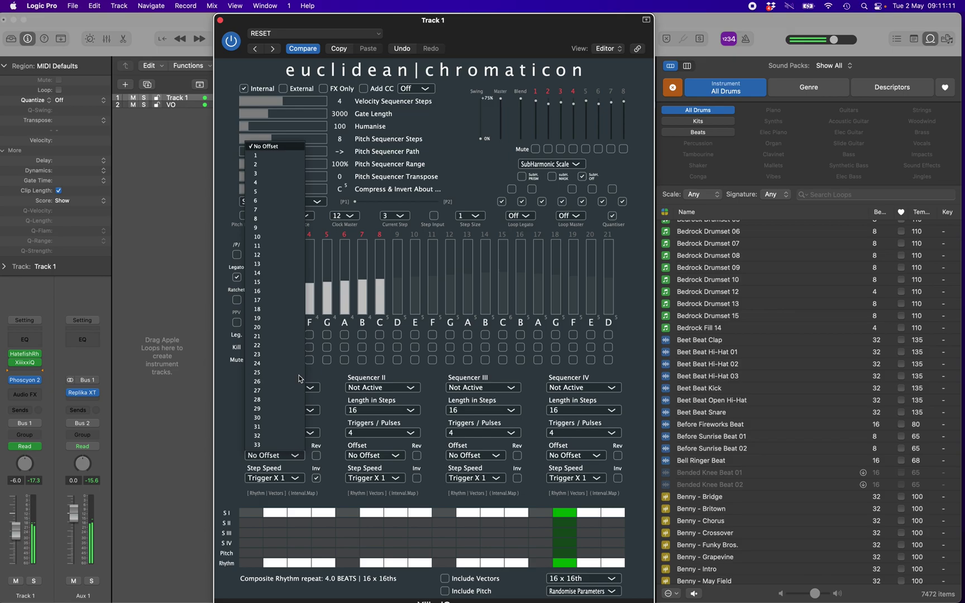
pyautogui.click(266, 164)
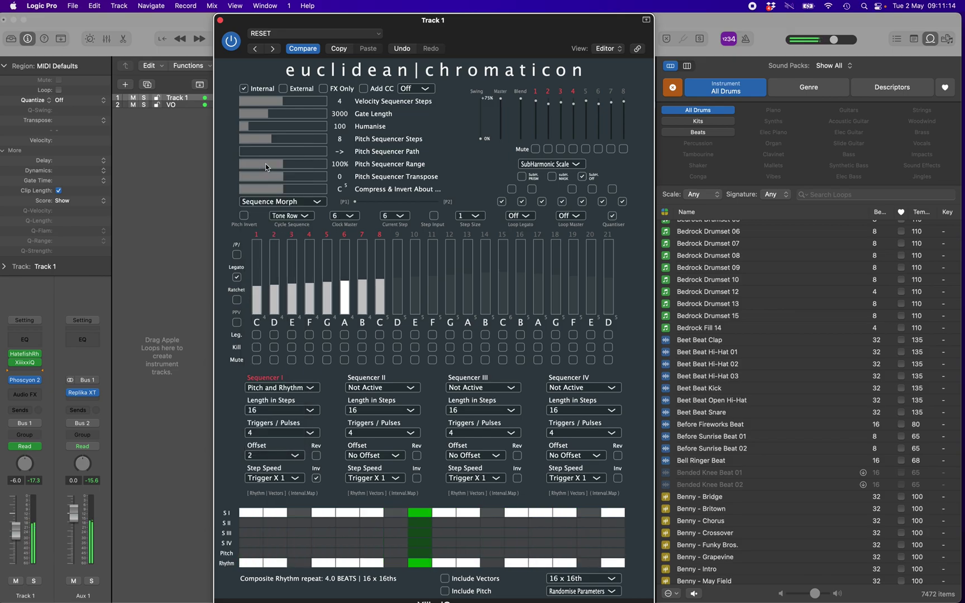
pyautogui.click(295, 457)
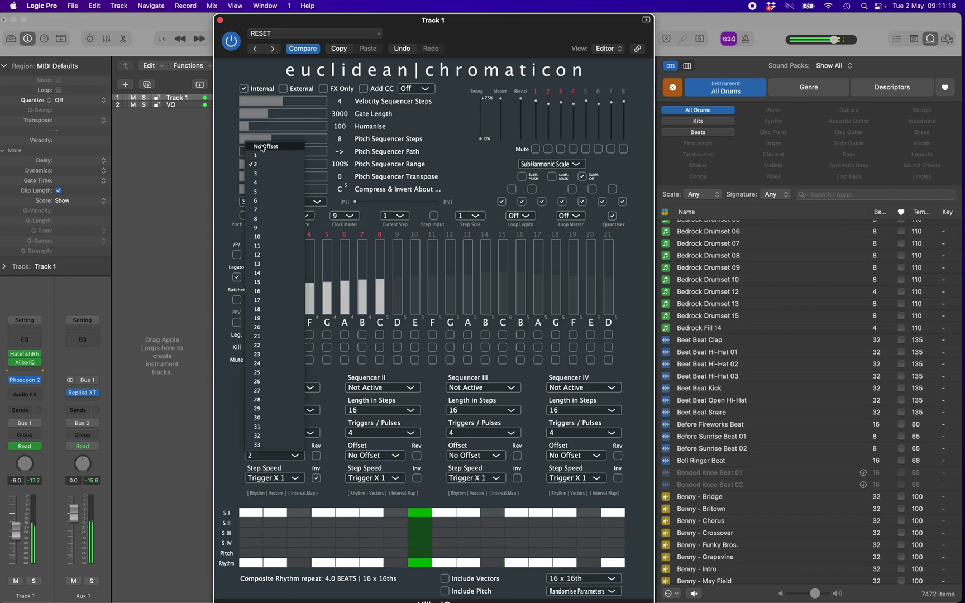
pyautogui.click(262, 147)
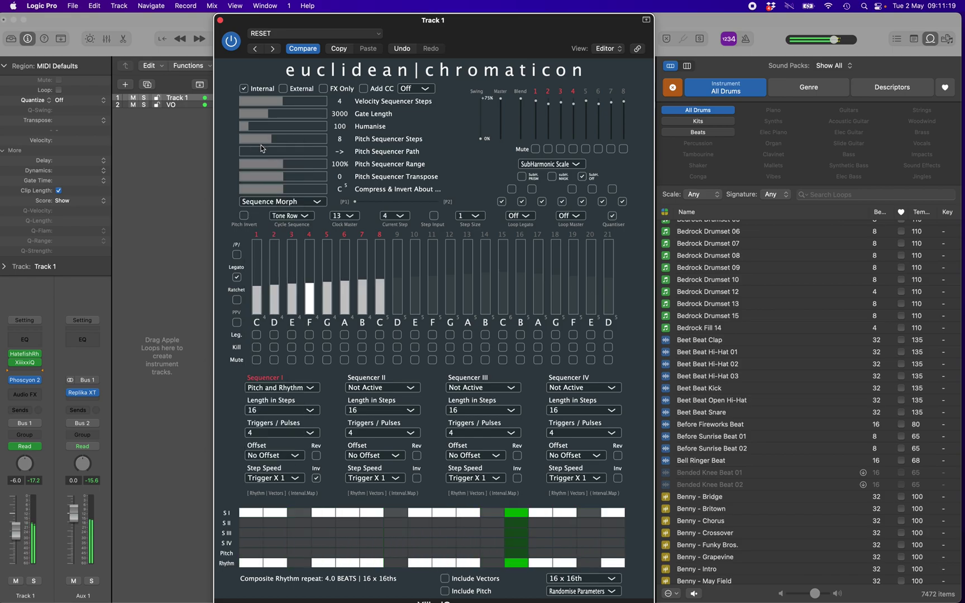
# - Audition Sequencer I step speed at Trigger X 2 and X 3, then return to Trigger X 1
pyautogui.click(300, 479)
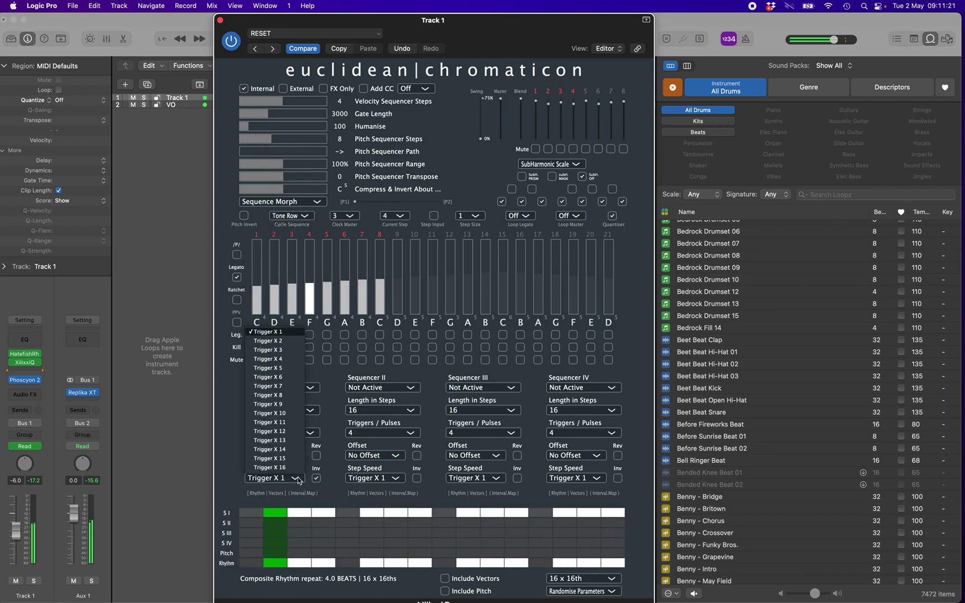
pyautogui.click(279, 342)
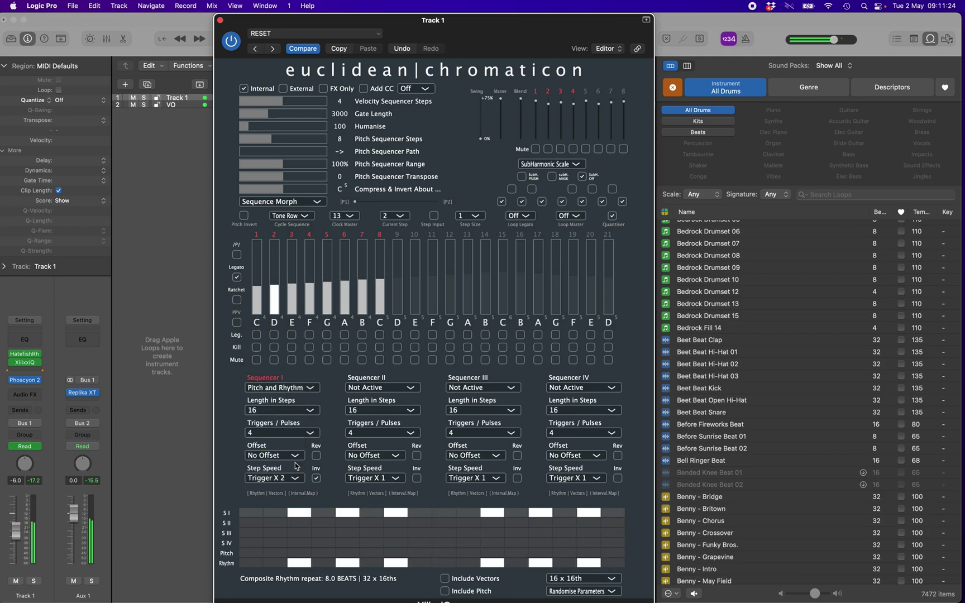
pyautogui.click(297, 481)
pyautogui.click(281, 353)
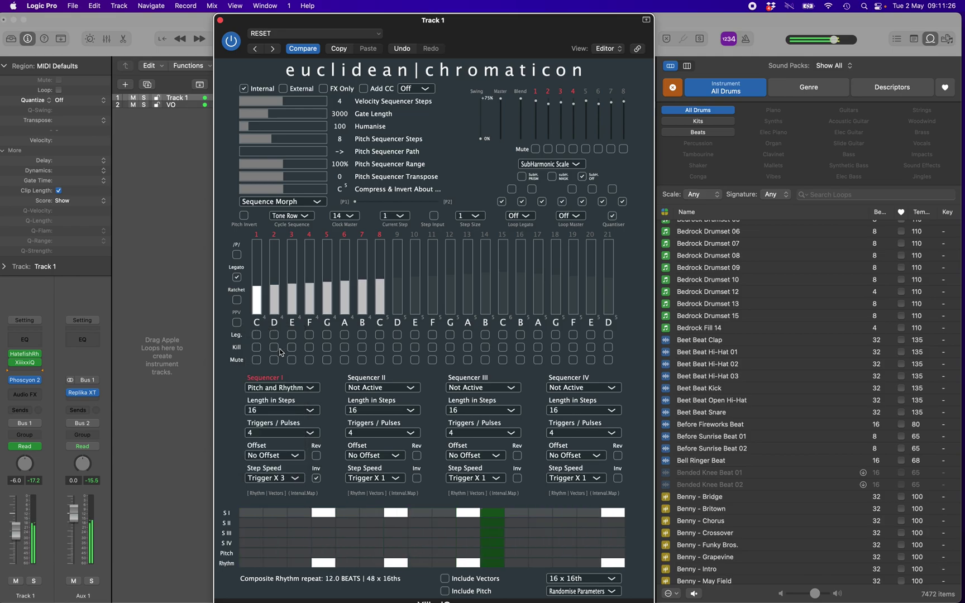
pyautogui.click(294, 480)
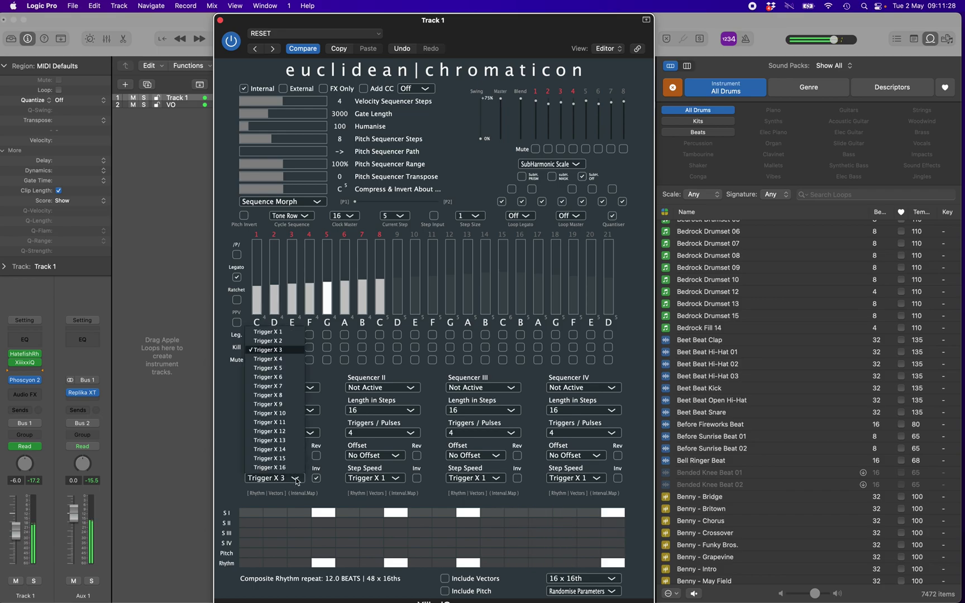
pyautogui.click(281, 333)
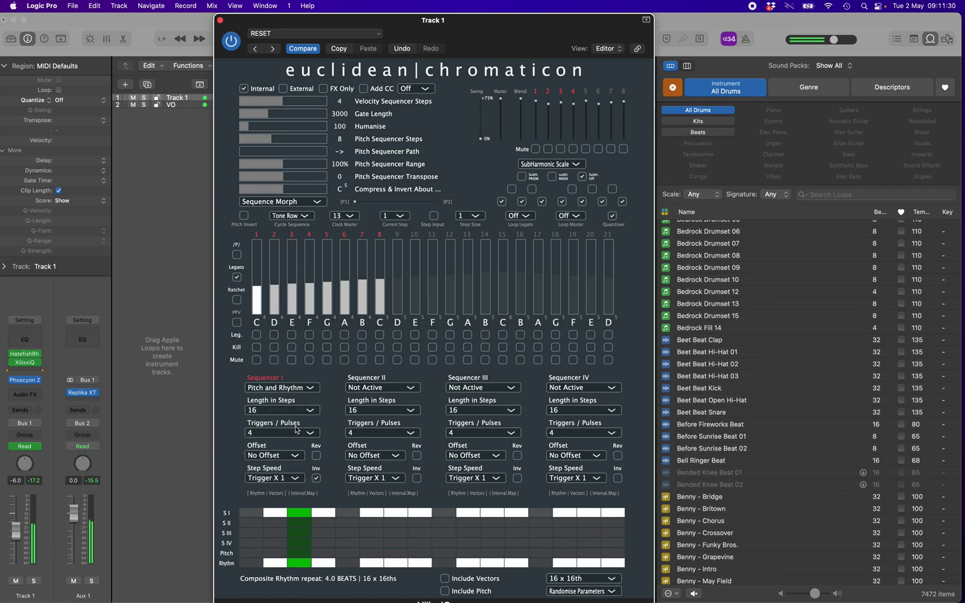
# - Turn off Sequencer I's inversion and raise its pulses from 4 to 8
pyautogui.click(317, 479)
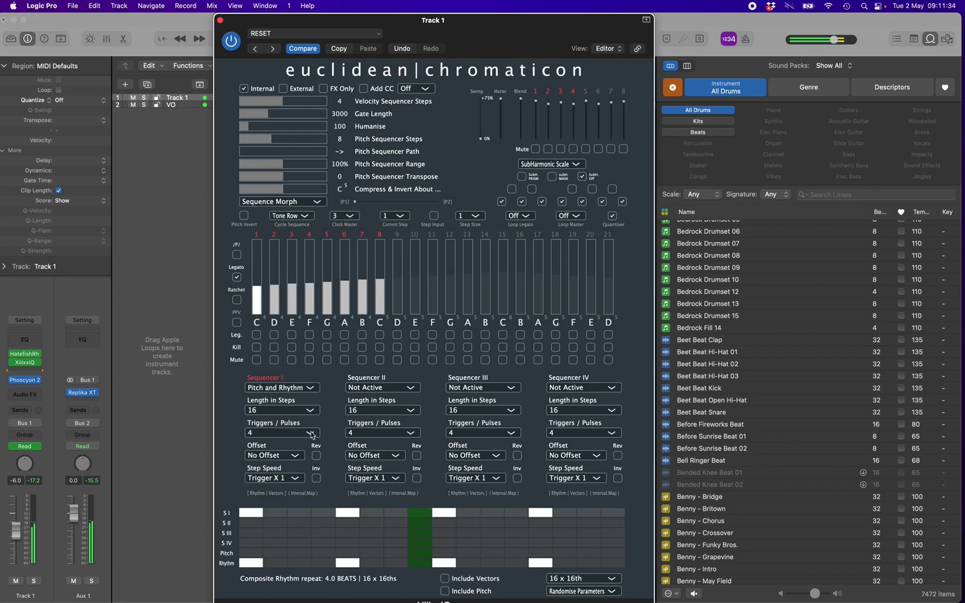
pyautogui.click(312, 435)
pyautogui.click(264, 186)
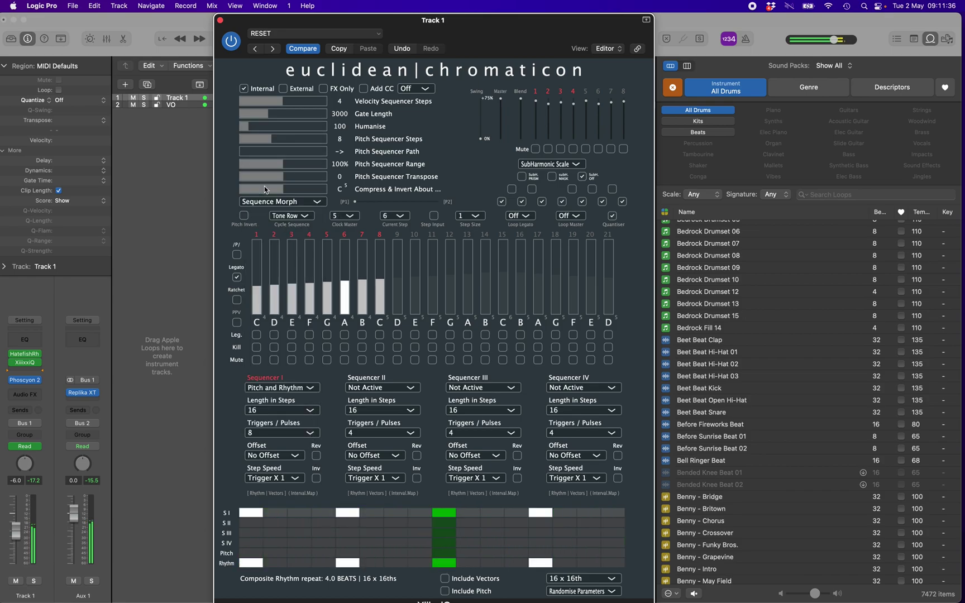
# - Try several Pitch Sequencer Path patterns, settling on << >>
pyautogui.click(252, 152)
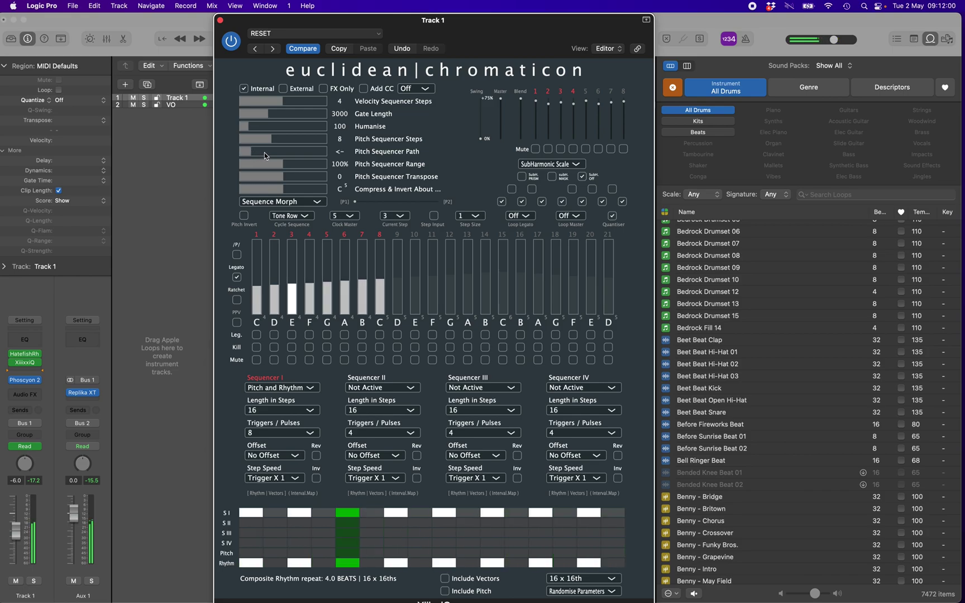
pyautogui.click(264, 153)
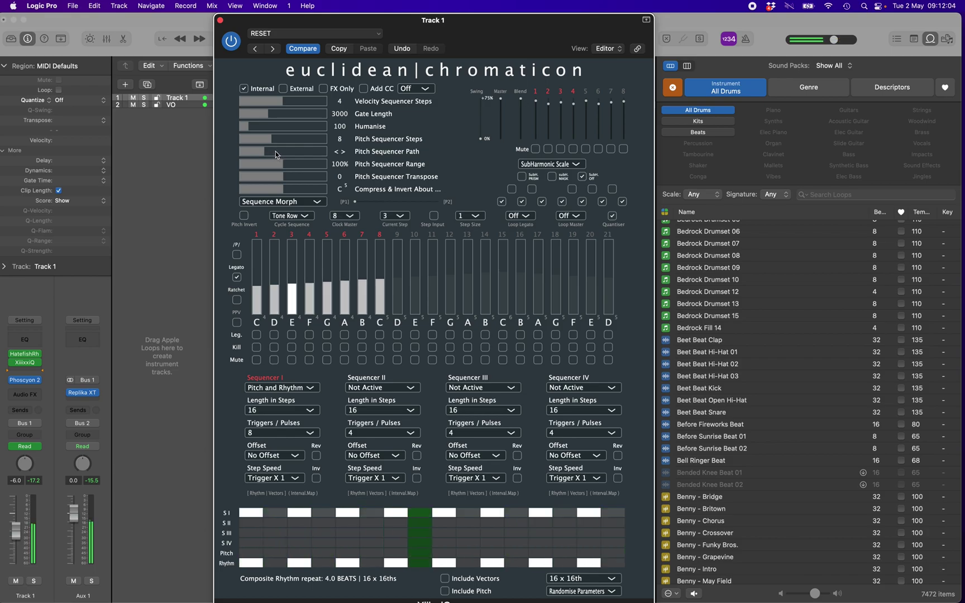
pyautogui.click(275, 151)
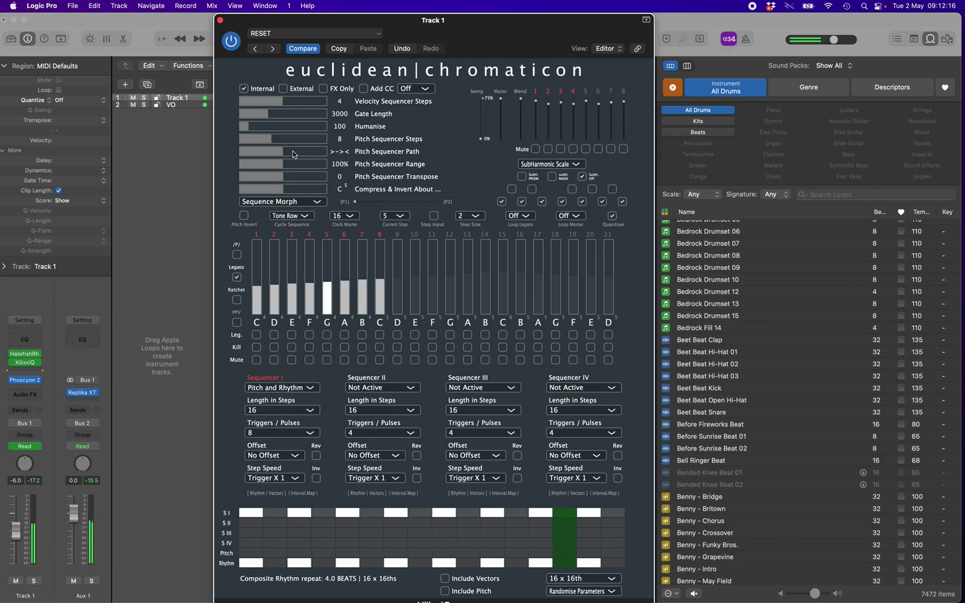
pyautogui.click(293, 151)
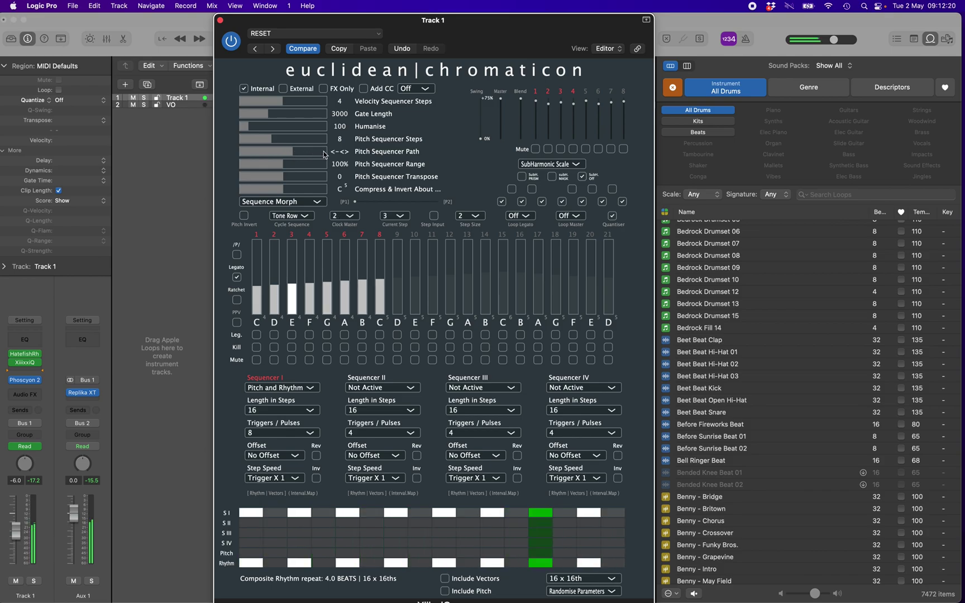
pyautogui.click(324, 152)
pyautogui.click(302, 151)
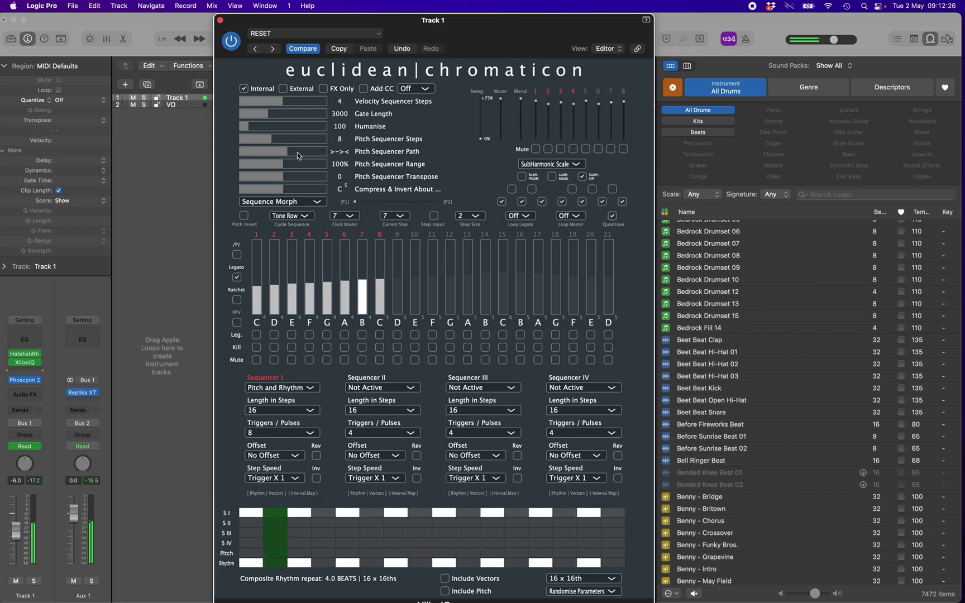
pyautogui.click(274, 151)
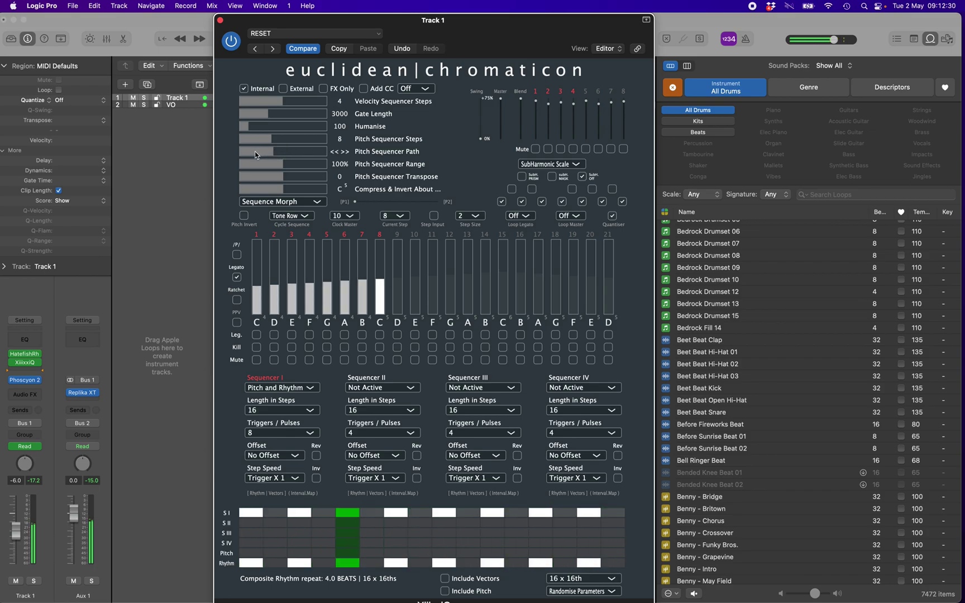
# - Audition Step Size values 3, 4, 5, 6 and 7
pyautogui.click(478, 219)
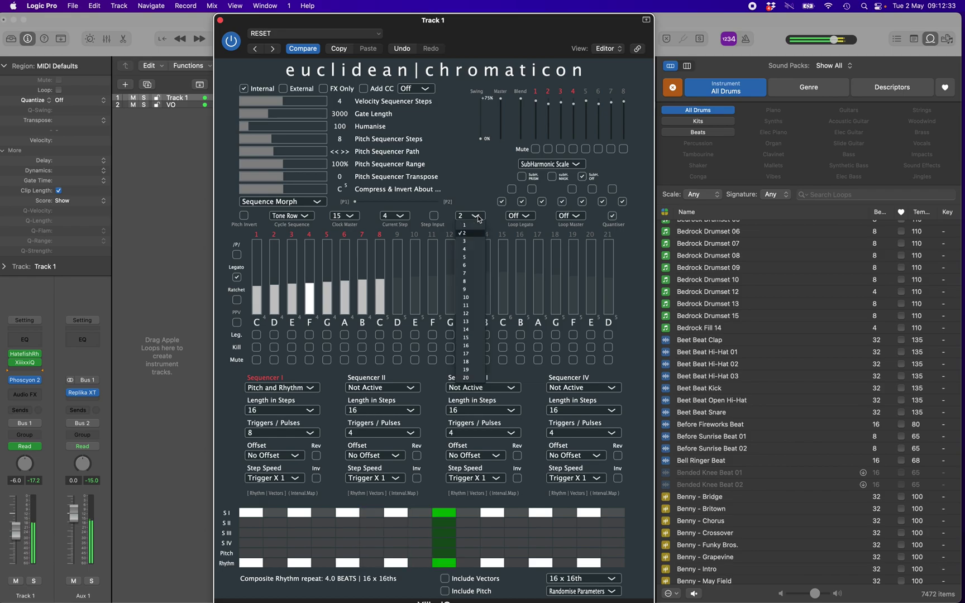
pyautogui.click(469, 242)
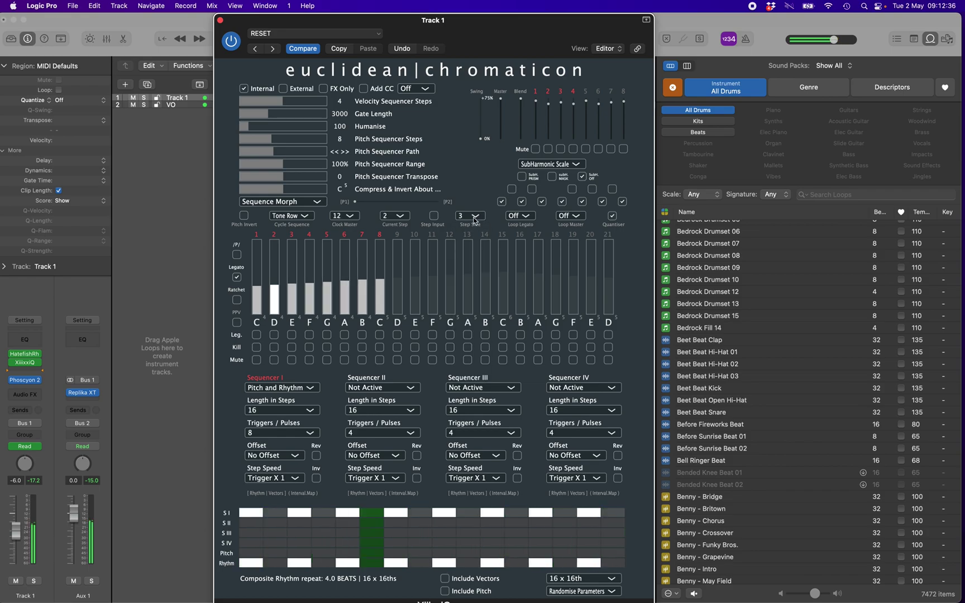
pyautogui.click(477, 219)
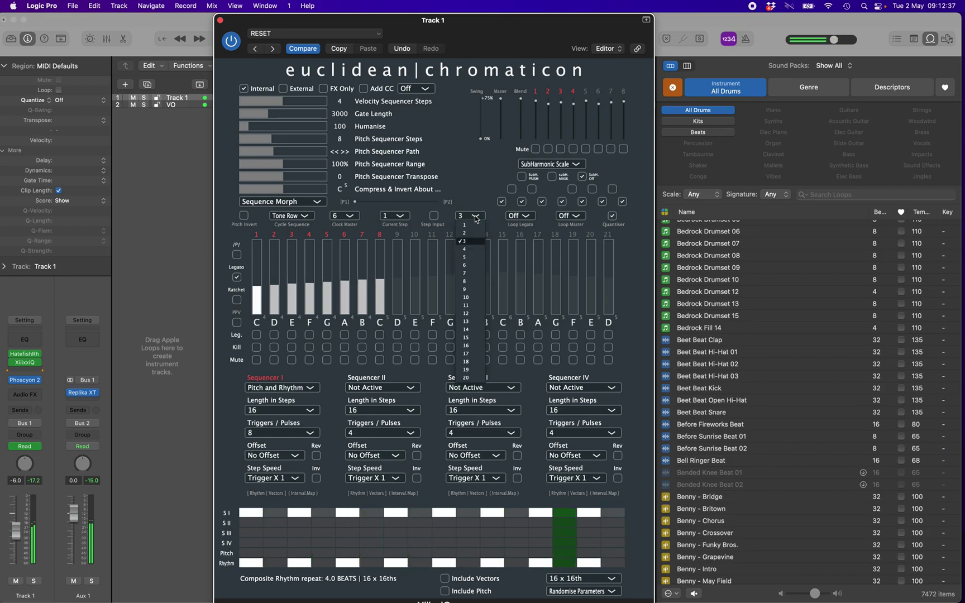
pyautogui.click(469, 249)
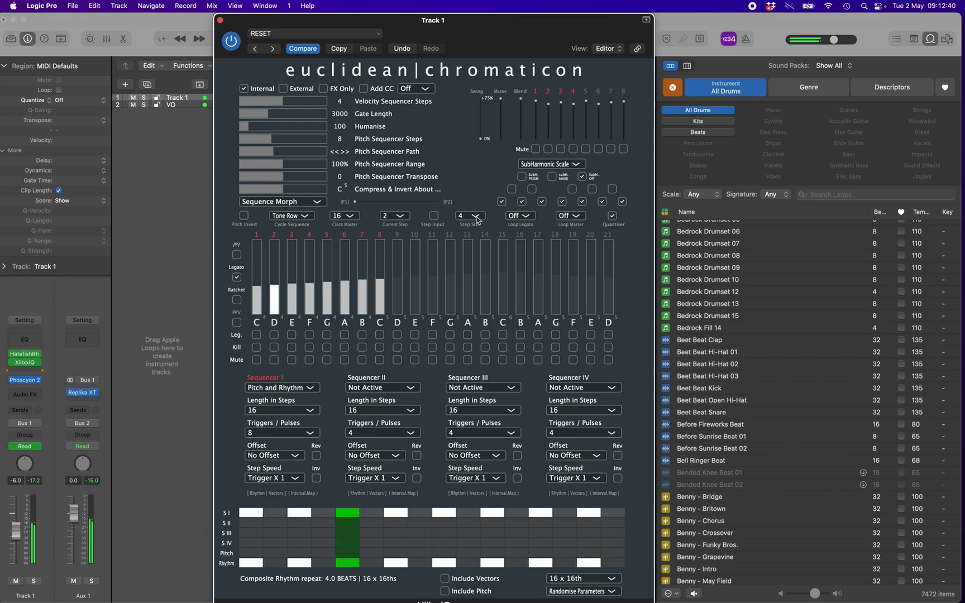
pyautogui.click(477, 219)
pyautogui.click(470, 258)
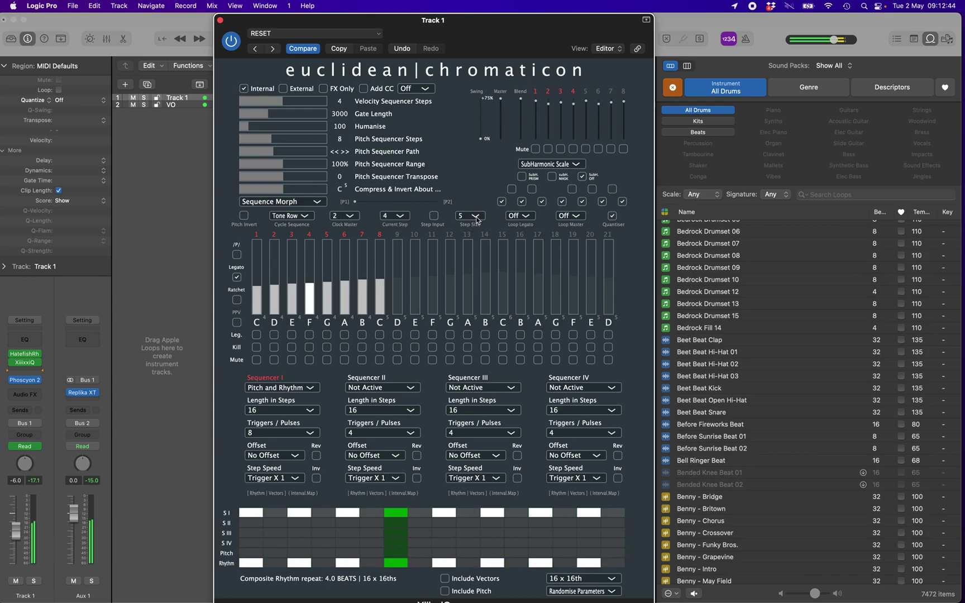
pyautogui.click(477, 219)
pyautogui.click(471, 266)
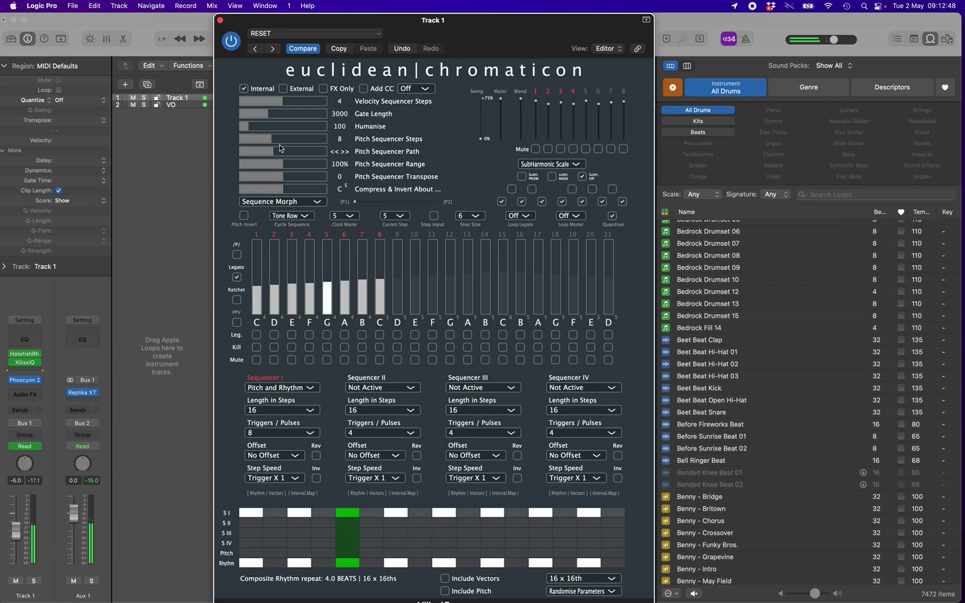
pyautogui.click(475, 217)
pyautogui.click(467, 273)
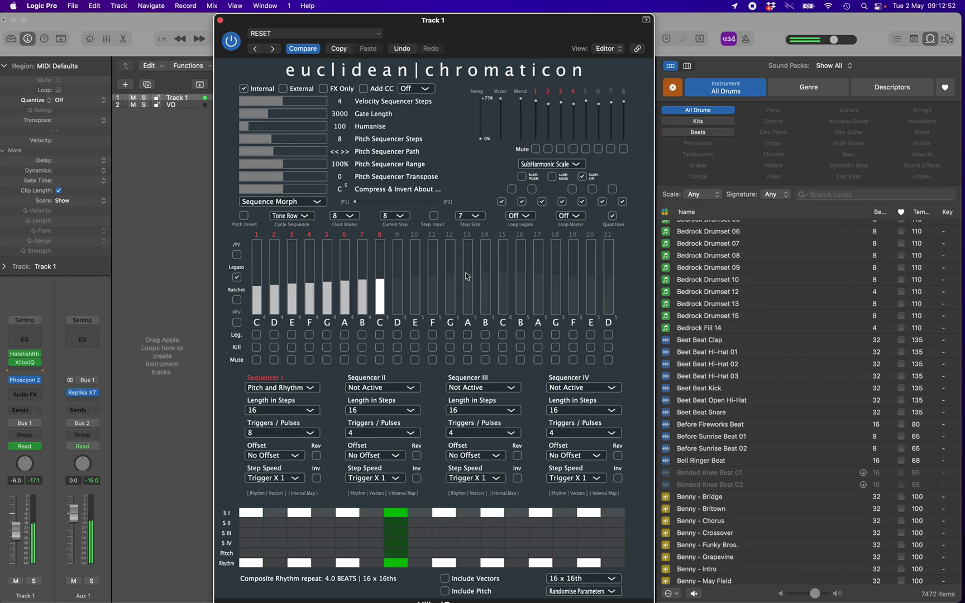
# - Lengthen the pitch sequence to 11 steps and set Step Size back to 3
pyautogui.click(283, 139)
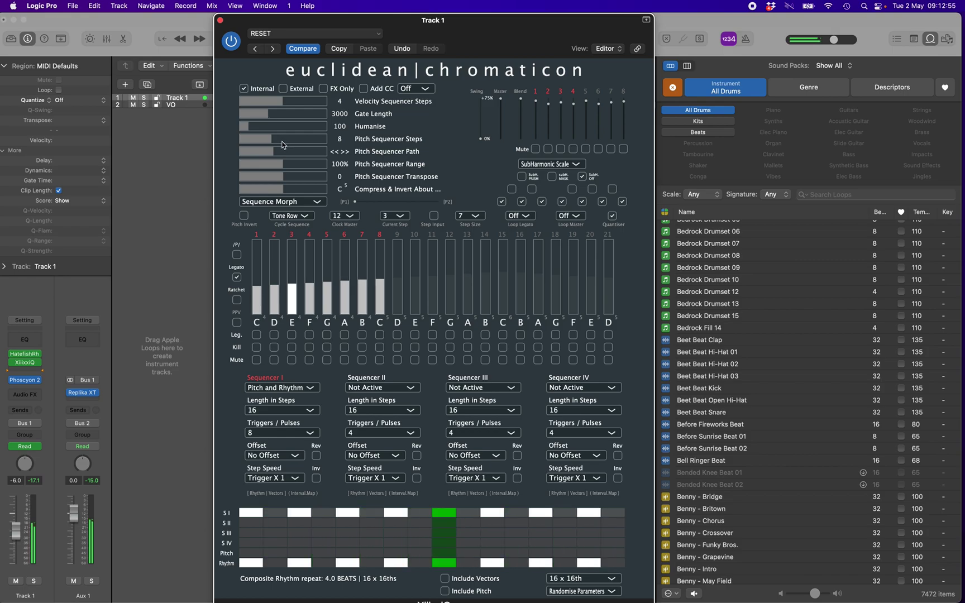
pyautogui.click(465, 216)
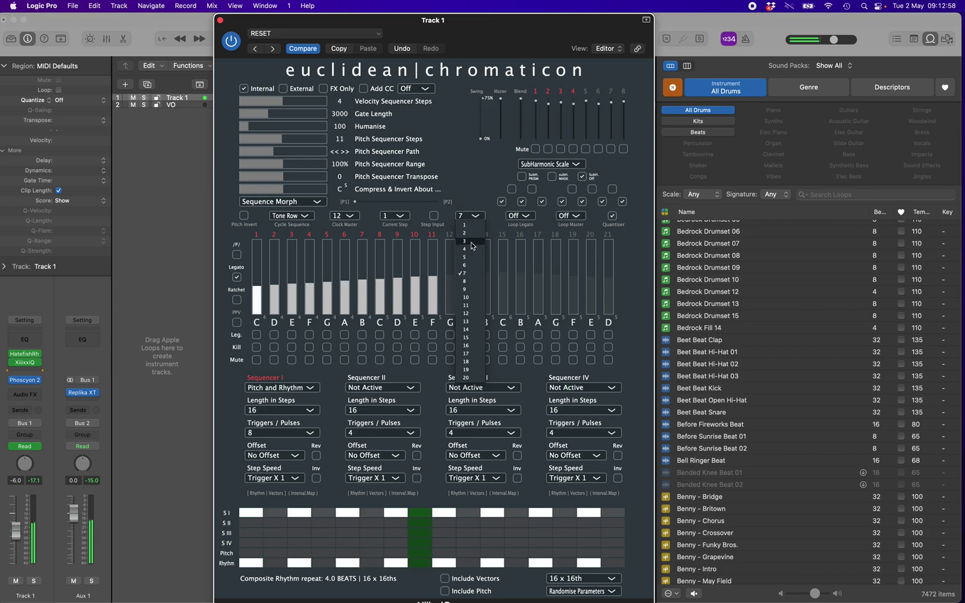
pyautogui.click(471, 241)
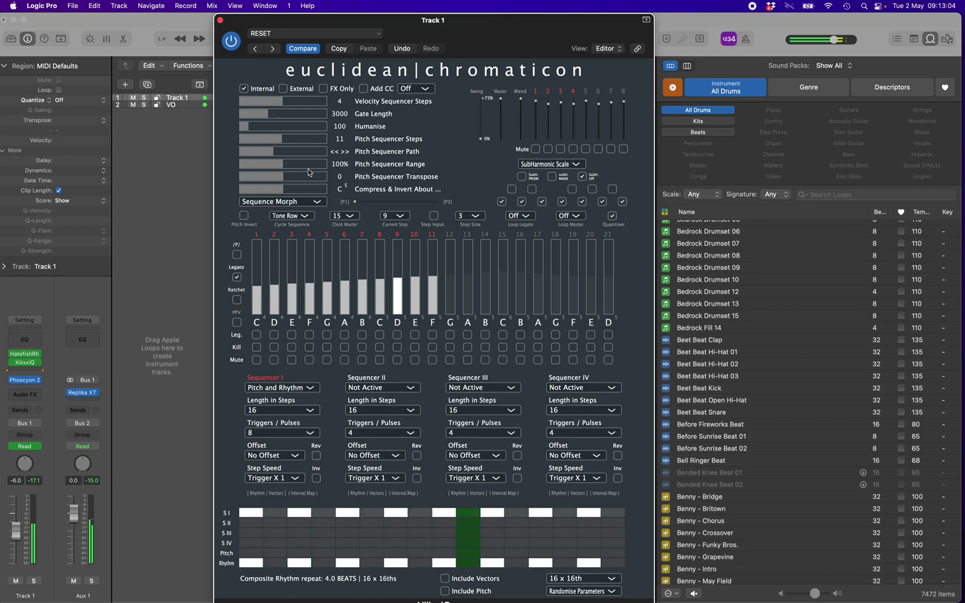
# - Try Pitch Sequencer Transpose values 5, 0, 9, -9 and -1, ending at 13
pyautogui.moveTo(283, 176); pyautogui.dragTo(290, 175)
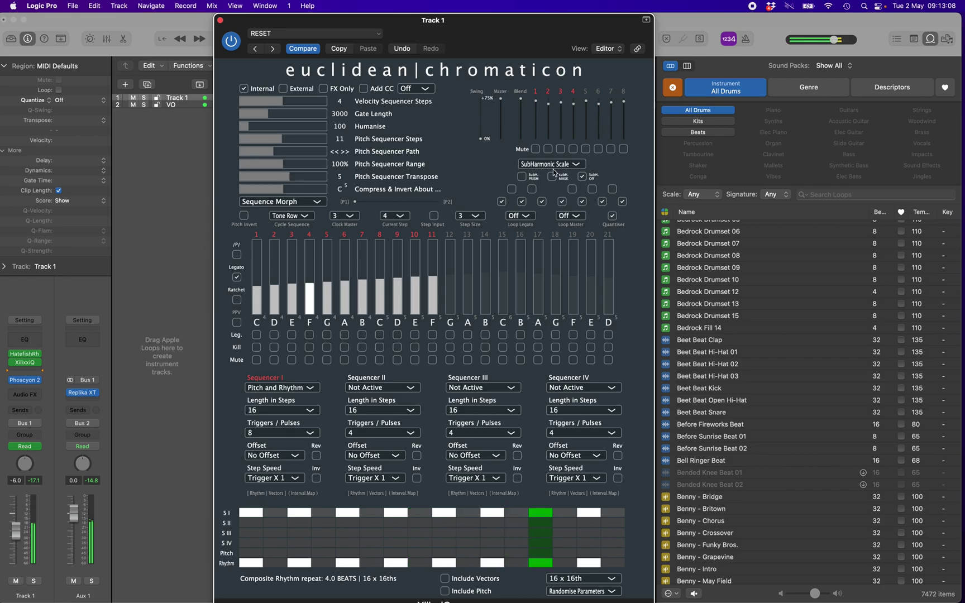
pyautogui.click(542, 201)
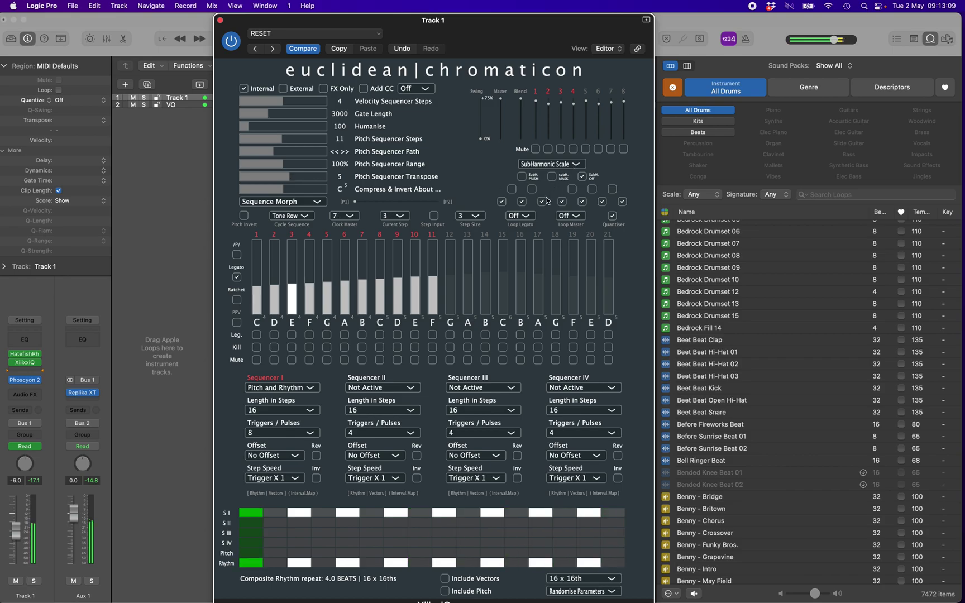
pyautogui.click(623, 202)
pyautogui.click(282, 177)
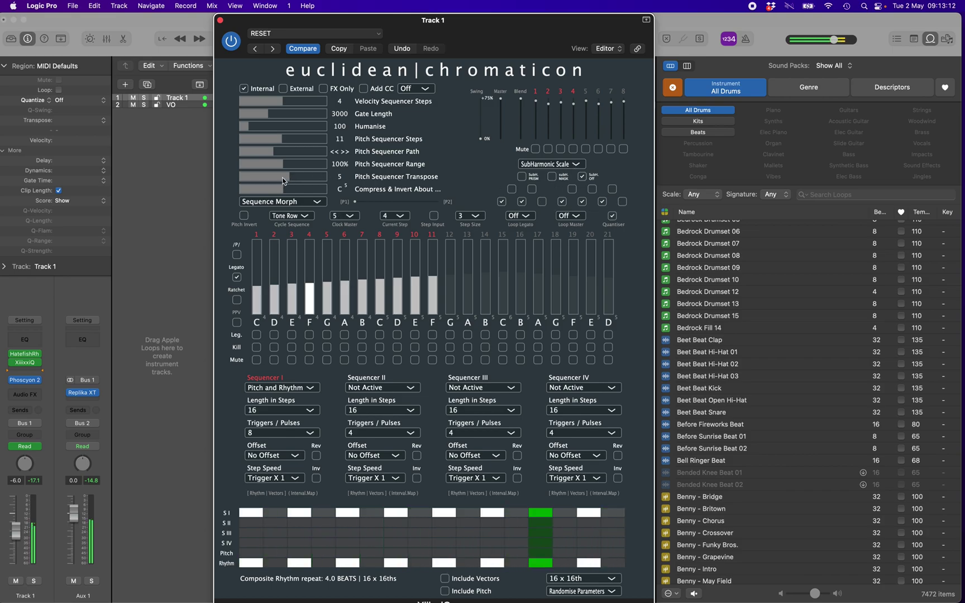
pyautogui.moveTo(284, 177); pyautogui.dragTo(296, 179)
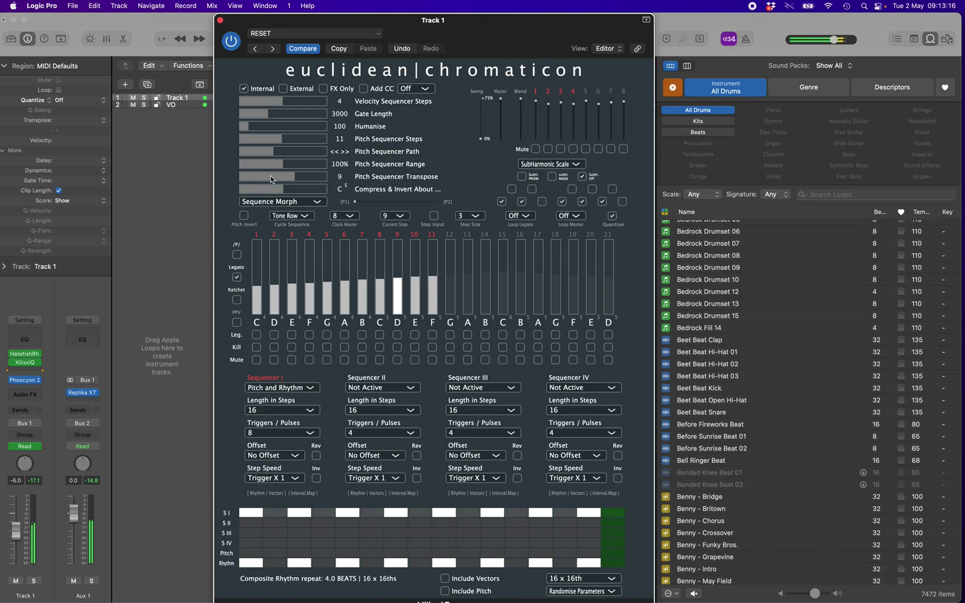
pyautogui.click(272, 179)
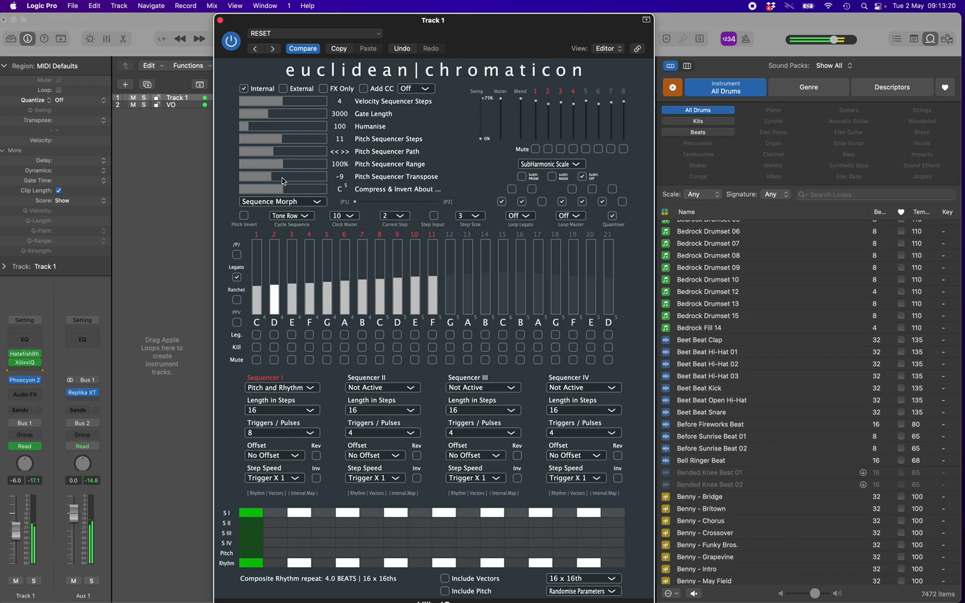
pyautogui.click(282, 179)
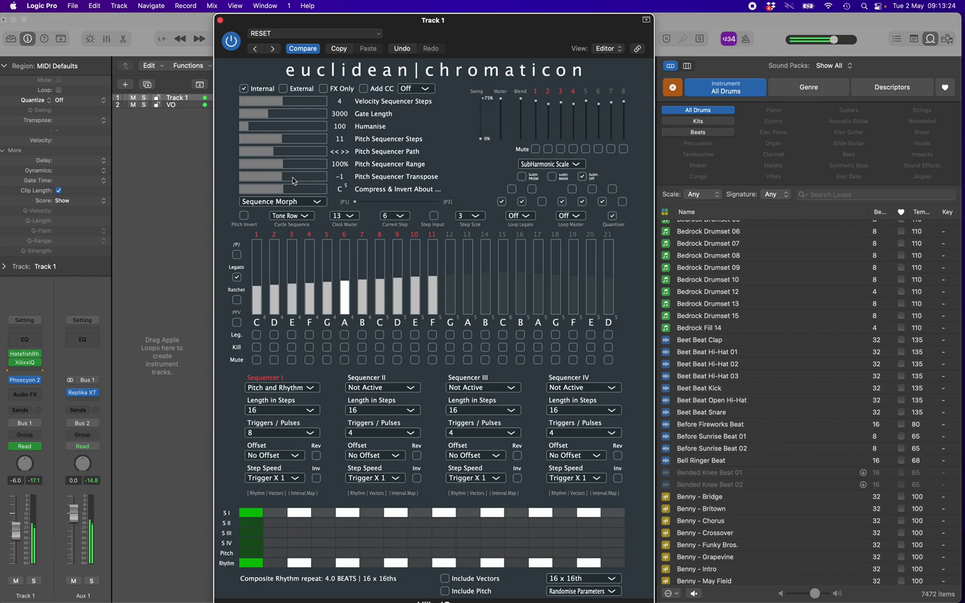
pyautogui.click(299, 178)
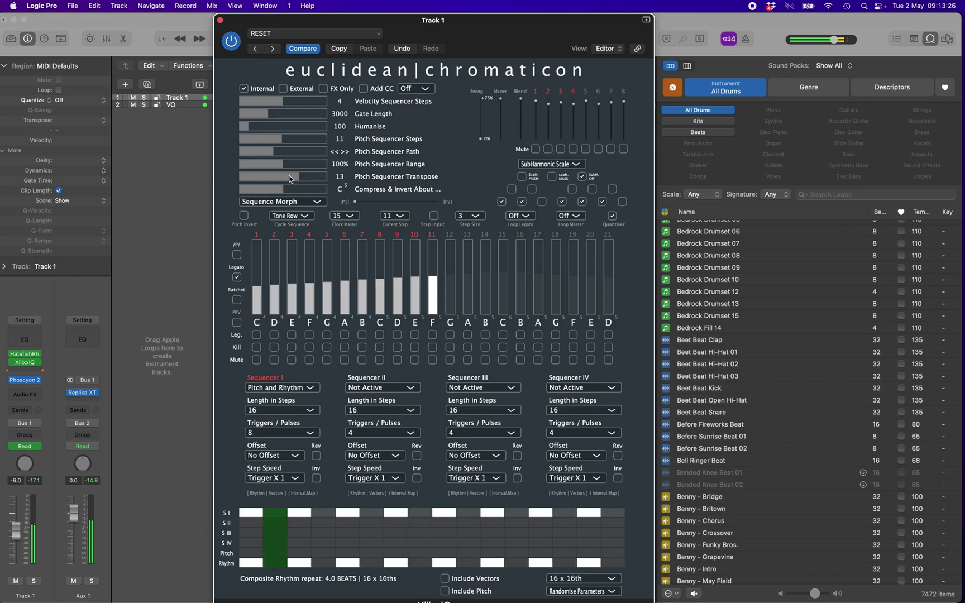
# - Turn on PPV and set Transpose to 4 after trying 5, 0, 6 and -6
pyautogui.click(290, 178)
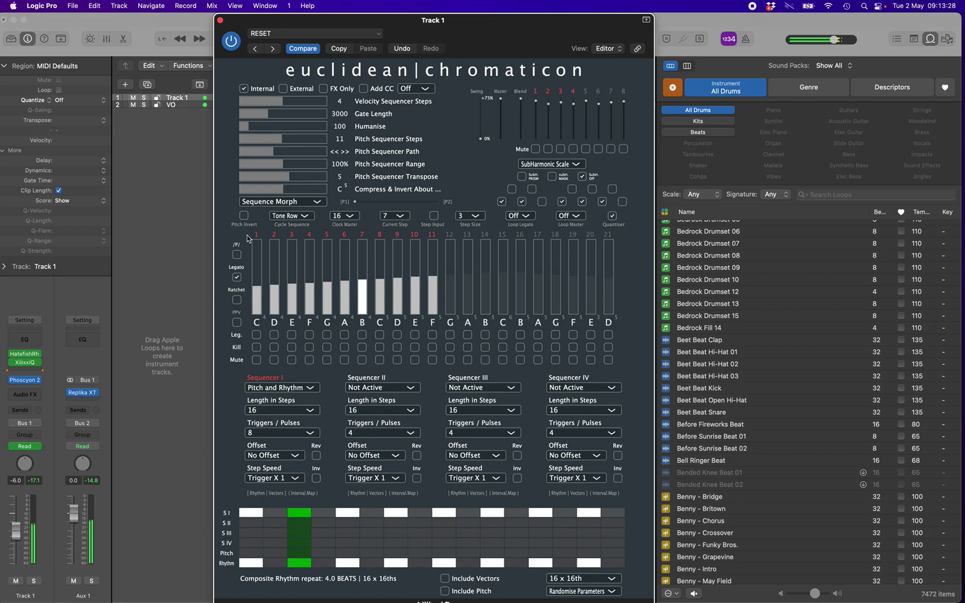
pyautogui.click(236, 323)
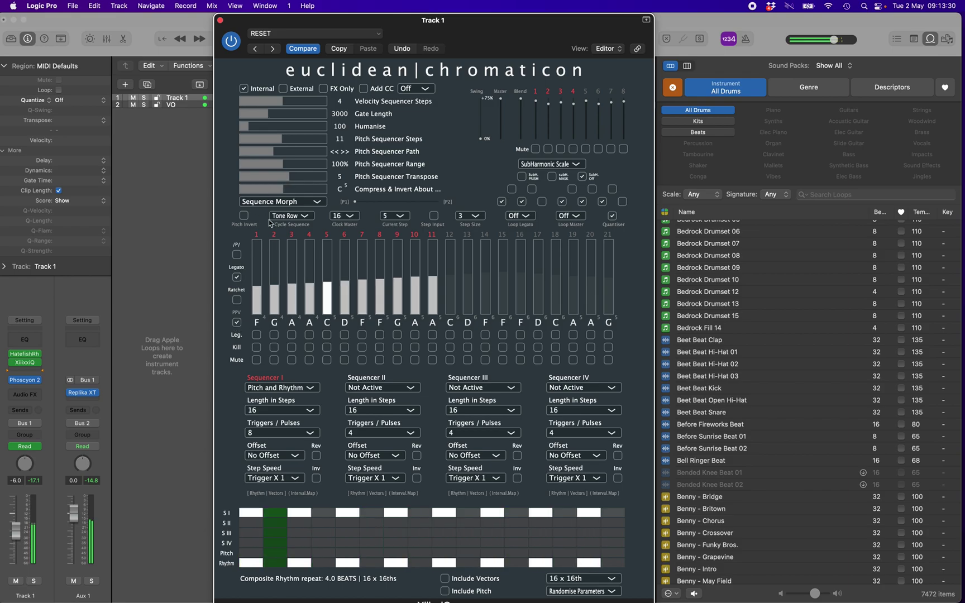
pyautogui.click(284, 176)
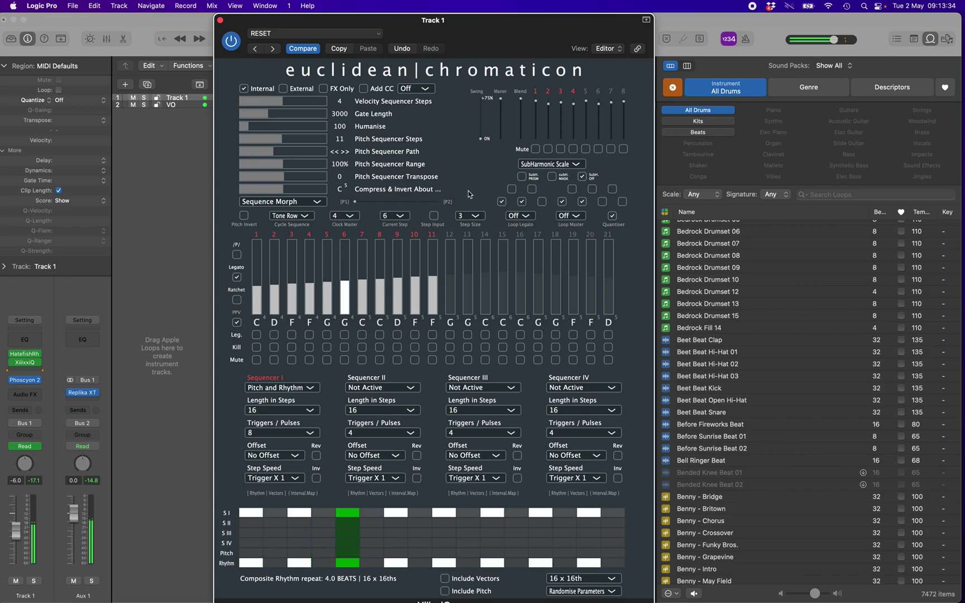
pyautogui.click(291, 174)
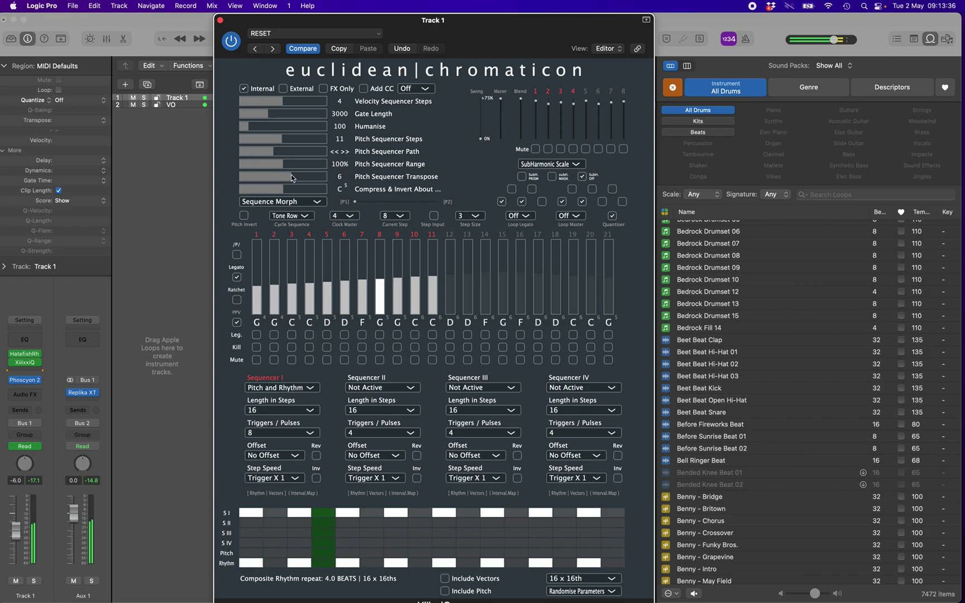
pyautogui.click(274, 176)
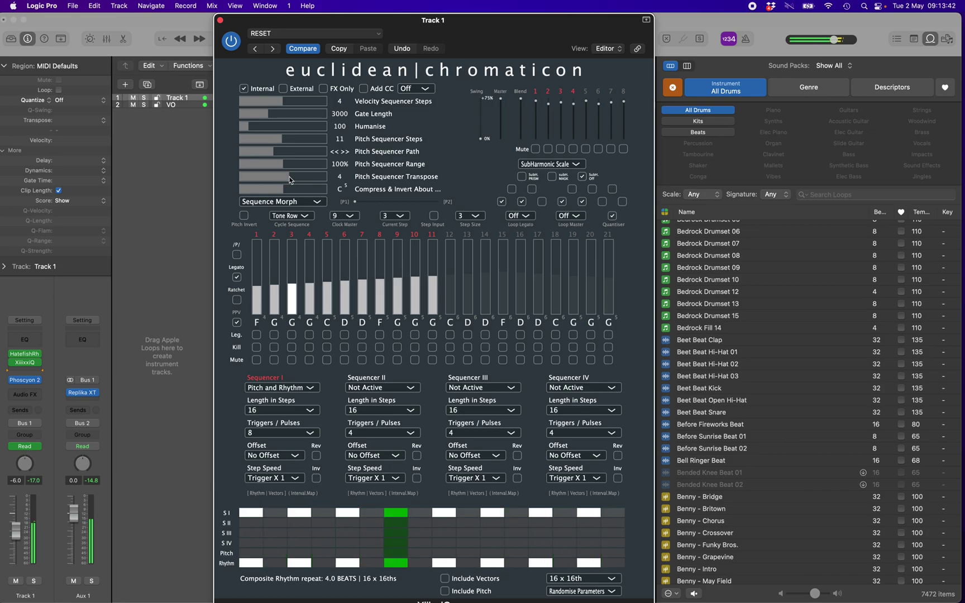
pyautogui.click(277, 177)
# - Reset pitch transpose to 0 and audition pitch inversion on and off
pyautogui.click(283, 177)
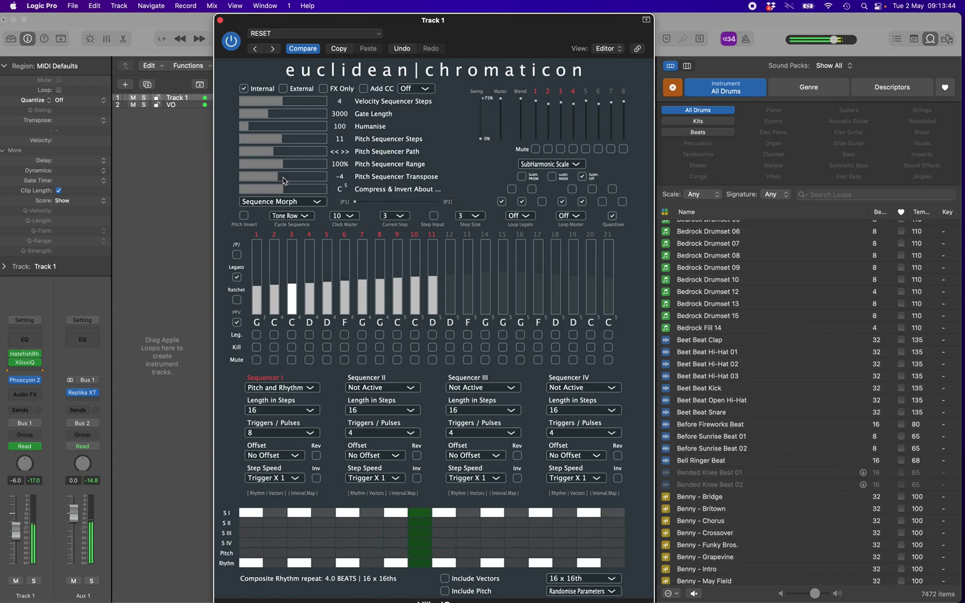
pyautogui.click(244, 215)
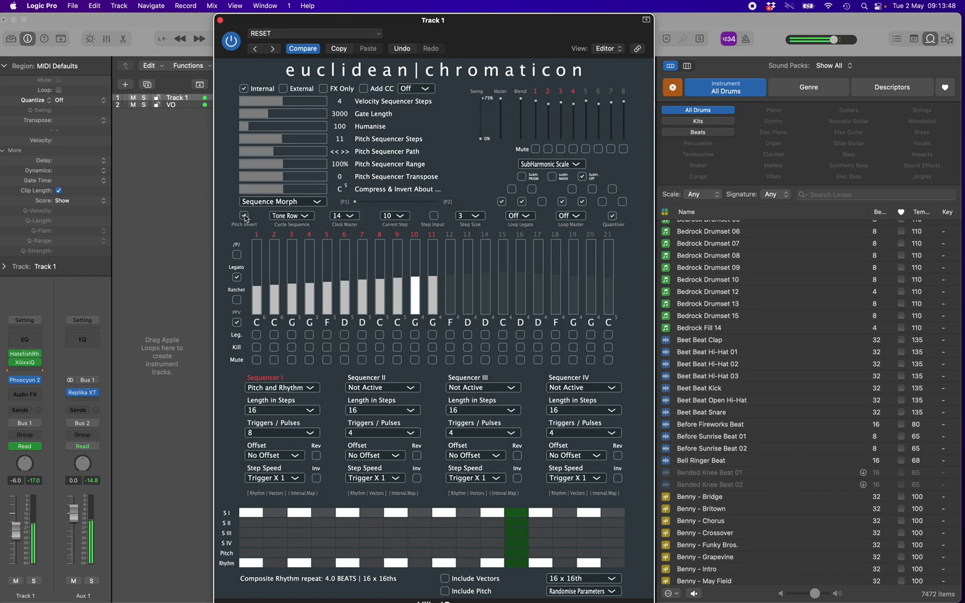
pyautogui.click(244, 216)
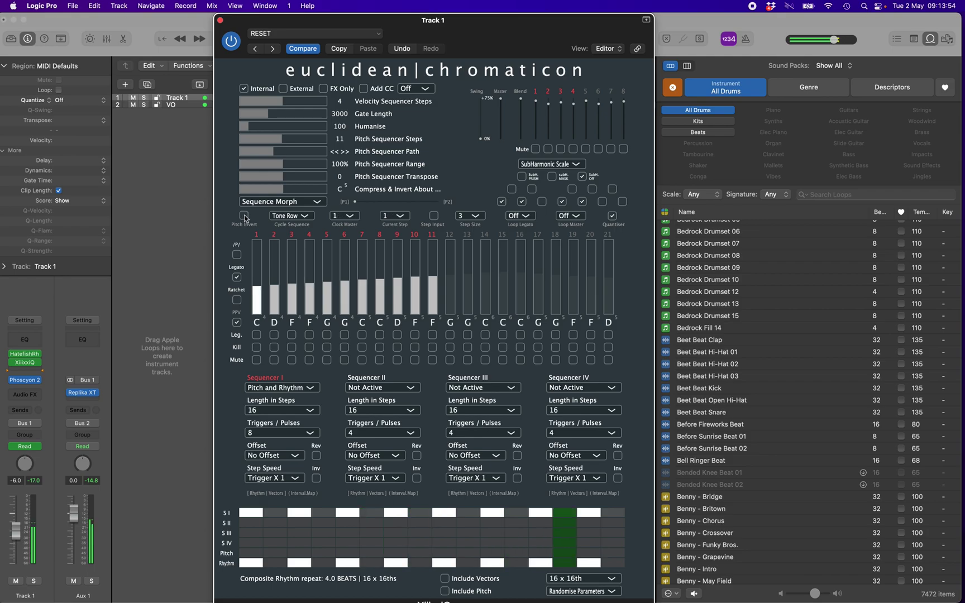
pyautogui.click(244, 216)
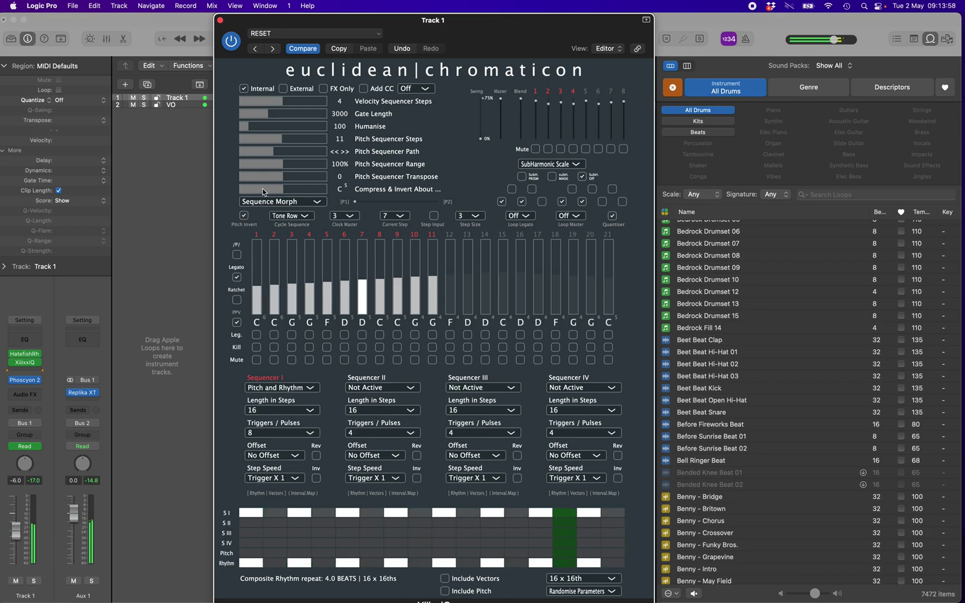
# - Try Compress & Invert at C4, then C5, finishing with pitch inversion off
pyautogui.click(264, 192)
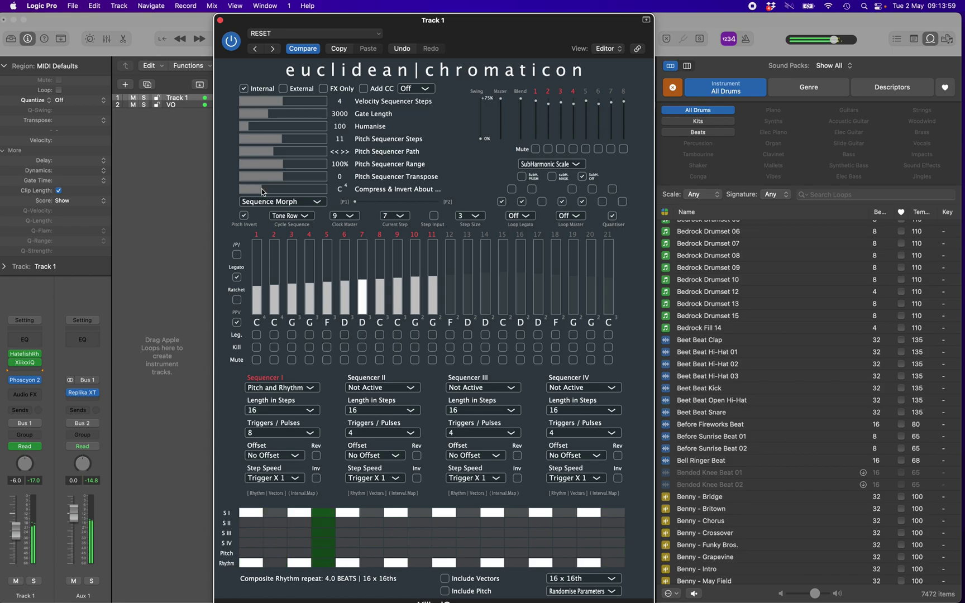
pyautogui.click(244, 216)
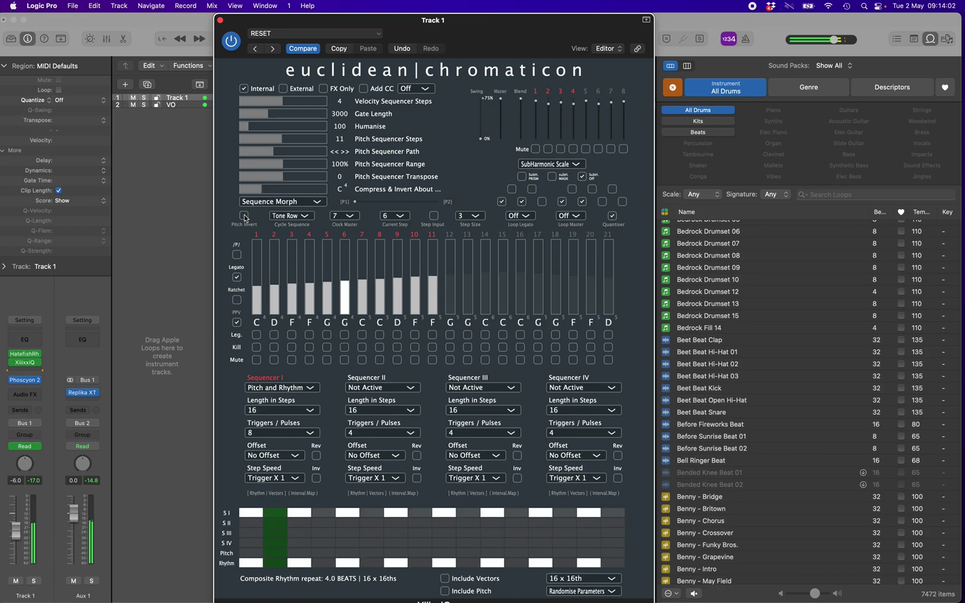
pyautogui.click(244, 216)
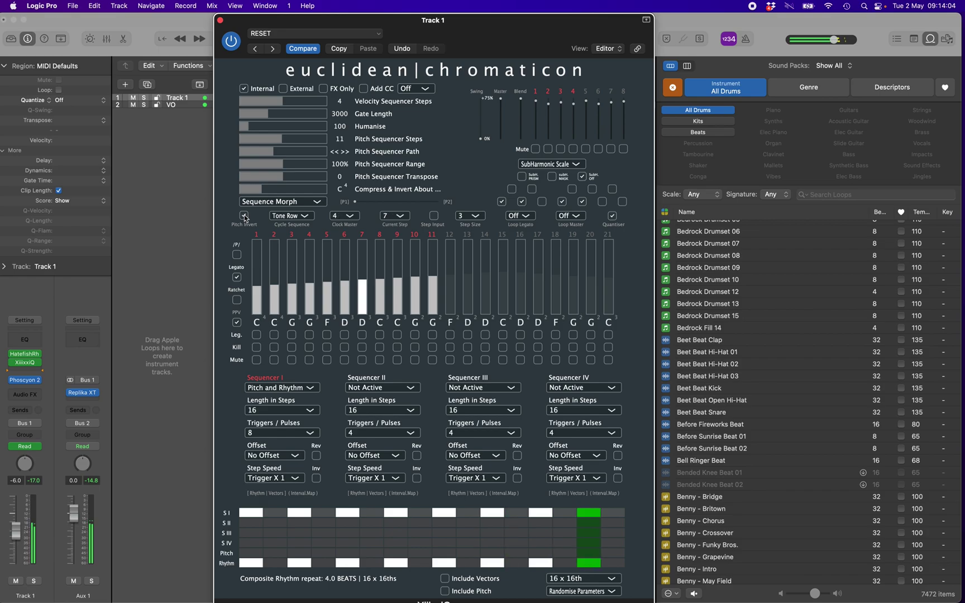
pyautogui.click(283, 190)
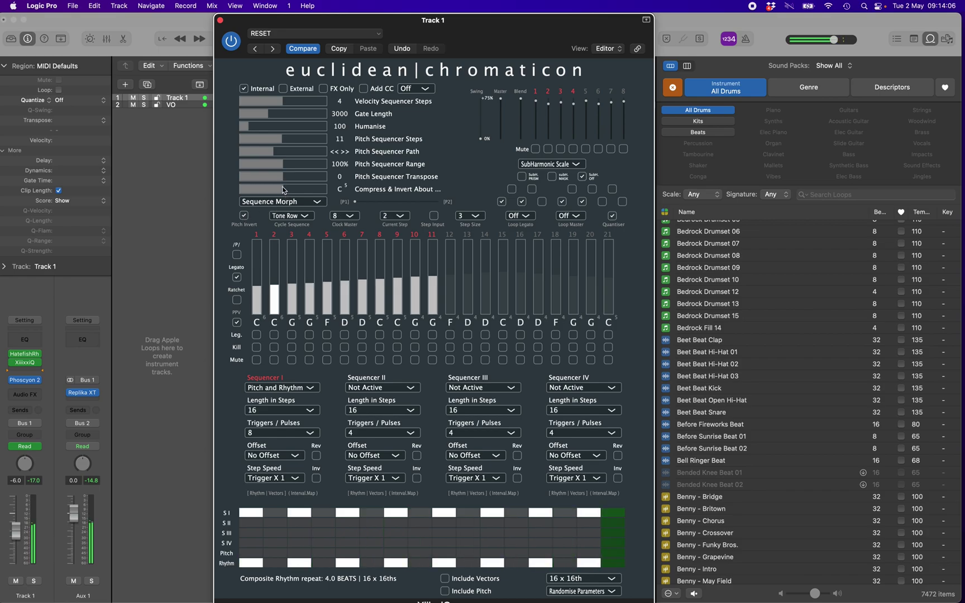
pyautogui.click(244, 216)
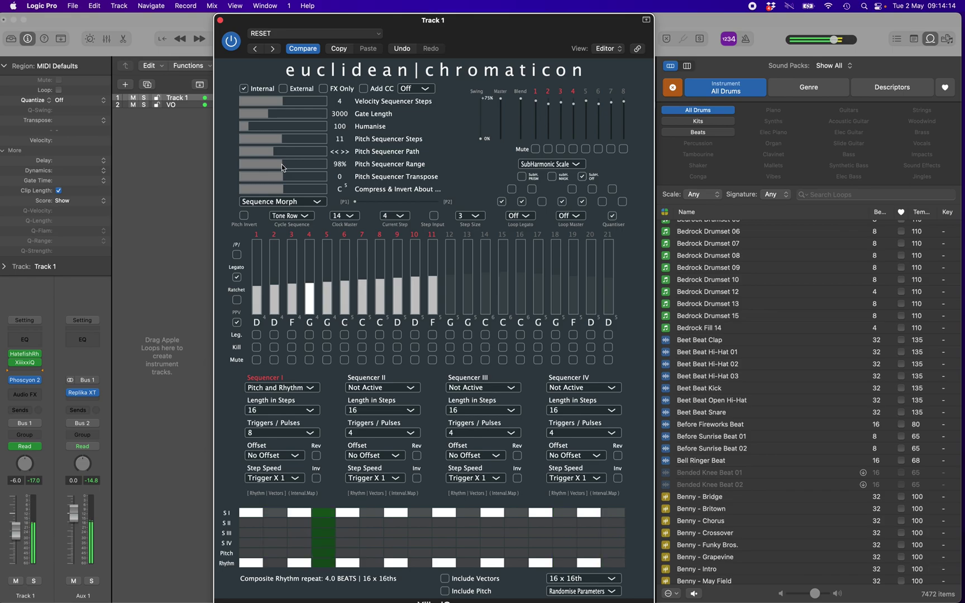
pyautogui.moveTo(282, 166); pyautogui.dragTo(328, 168)
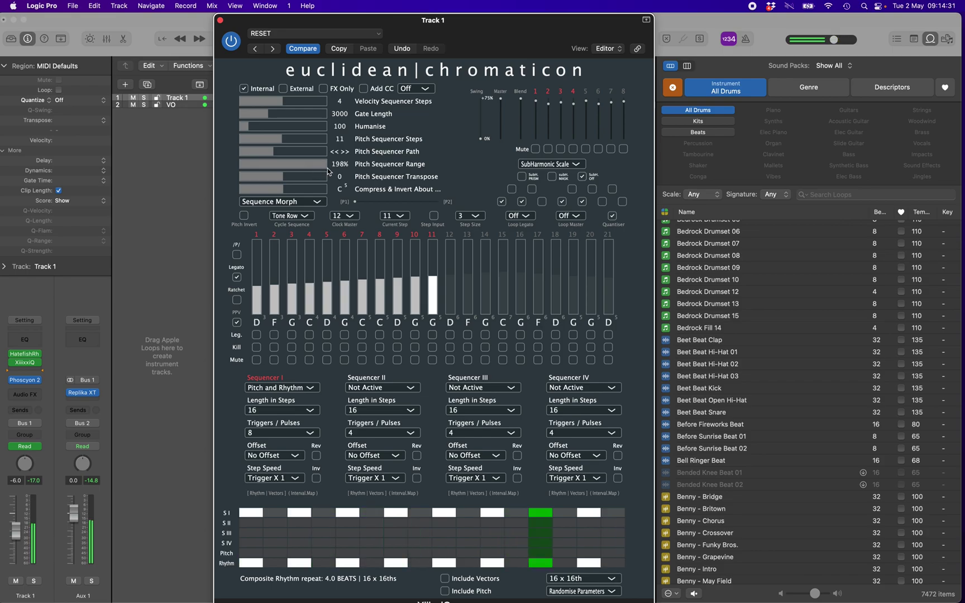
pyautogui.click(284, 164)
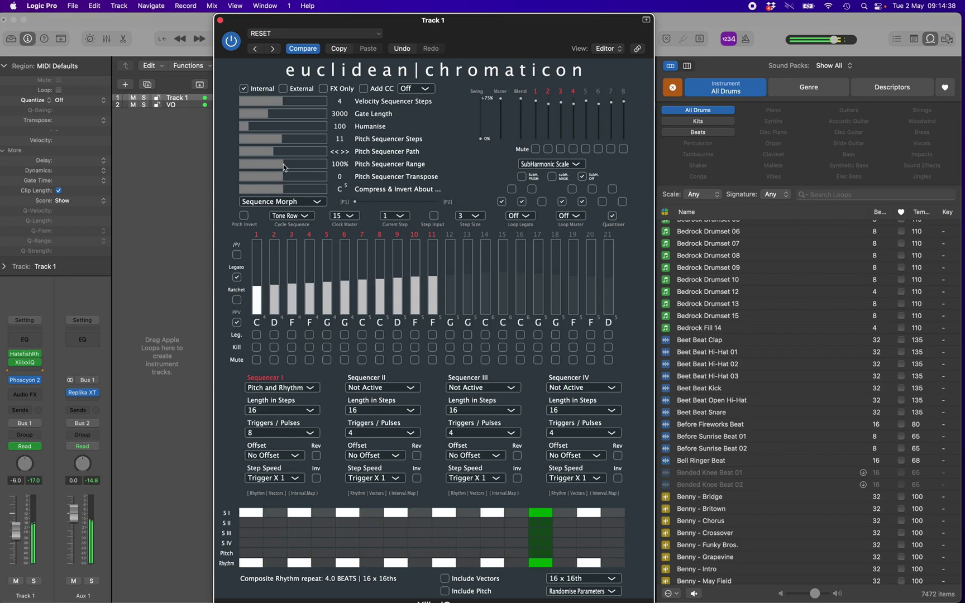
pyautogui.click(244, 216)
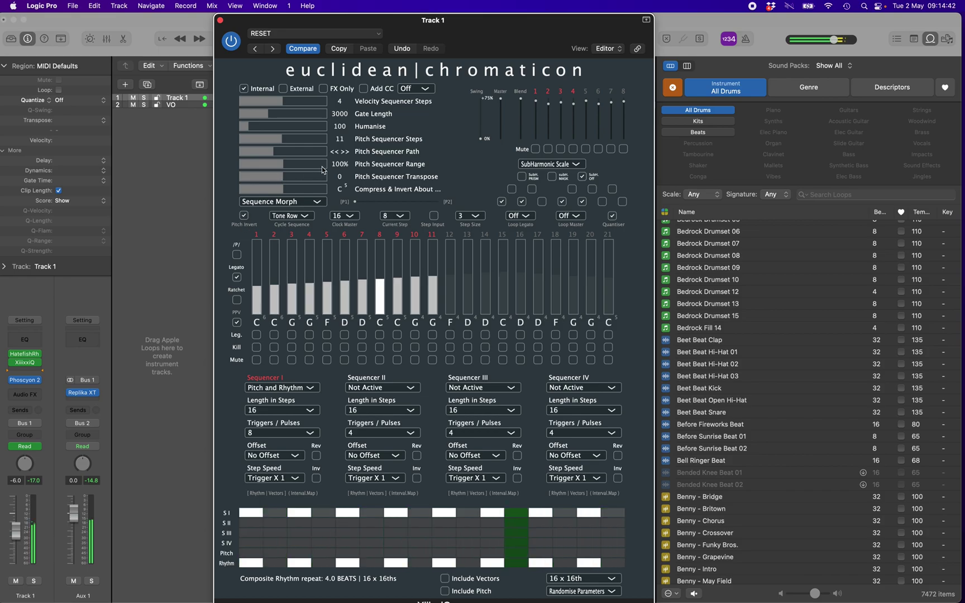
pyautogui.click(299, 166)
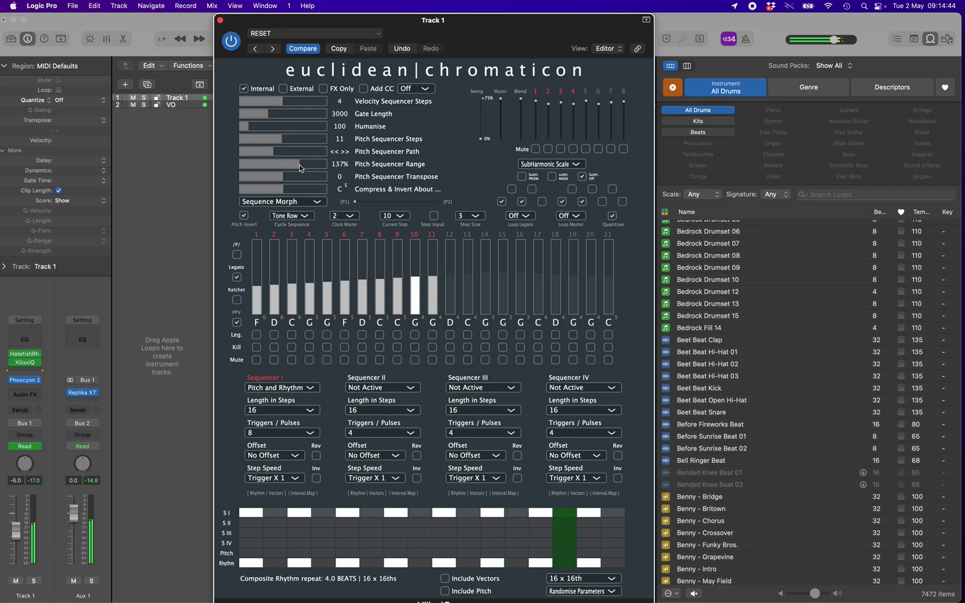
pyautogui.click(243, 216)
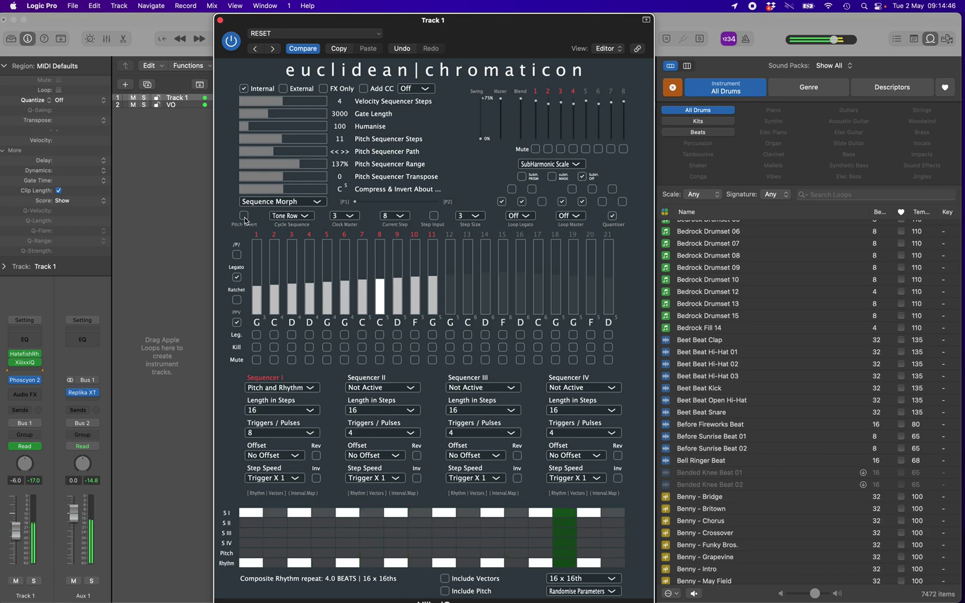
pyautogui.click(244, 216)
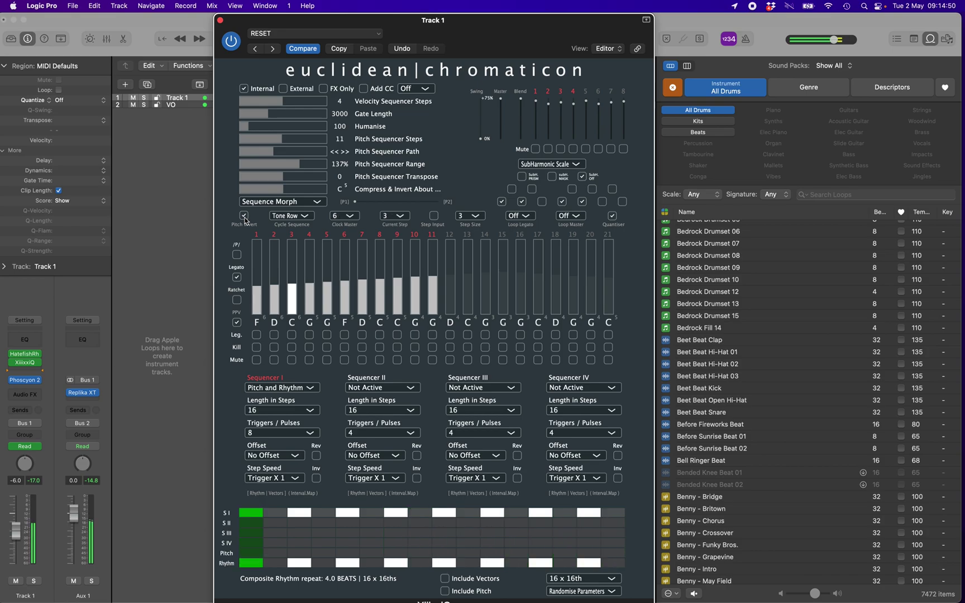
pyautogui.click(243, 216)
pyautogui.click(283, 164)
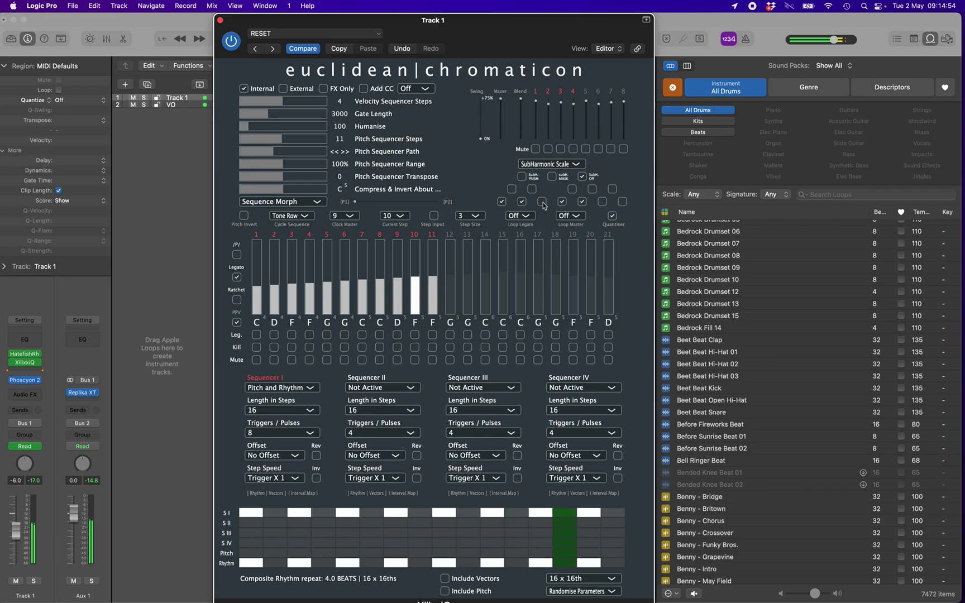
# - Change the pitch set (G to A, F to E, C to B) and make playback forward only
pyautogui.click(603, 202)
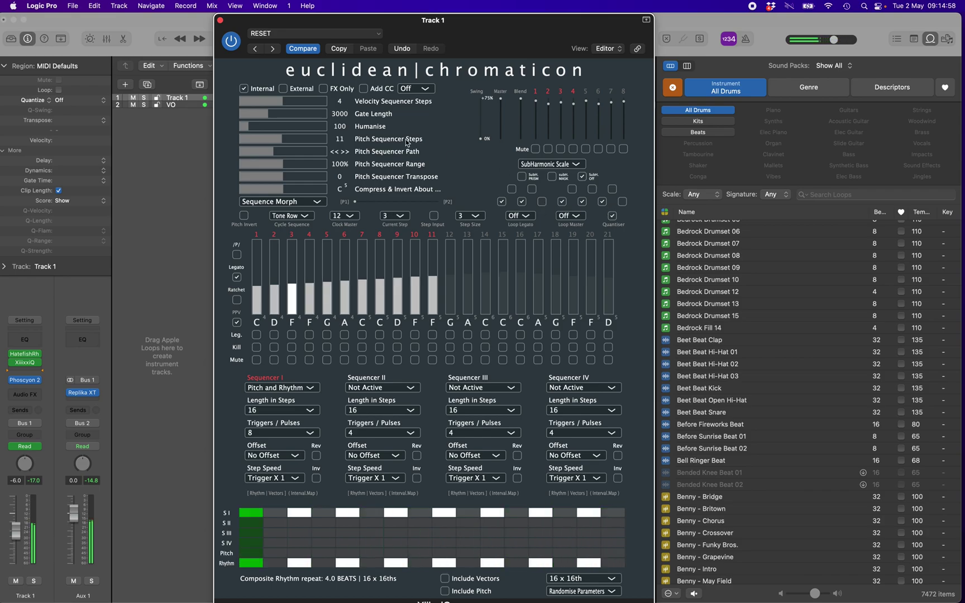
pyautogui.click(542, 201)
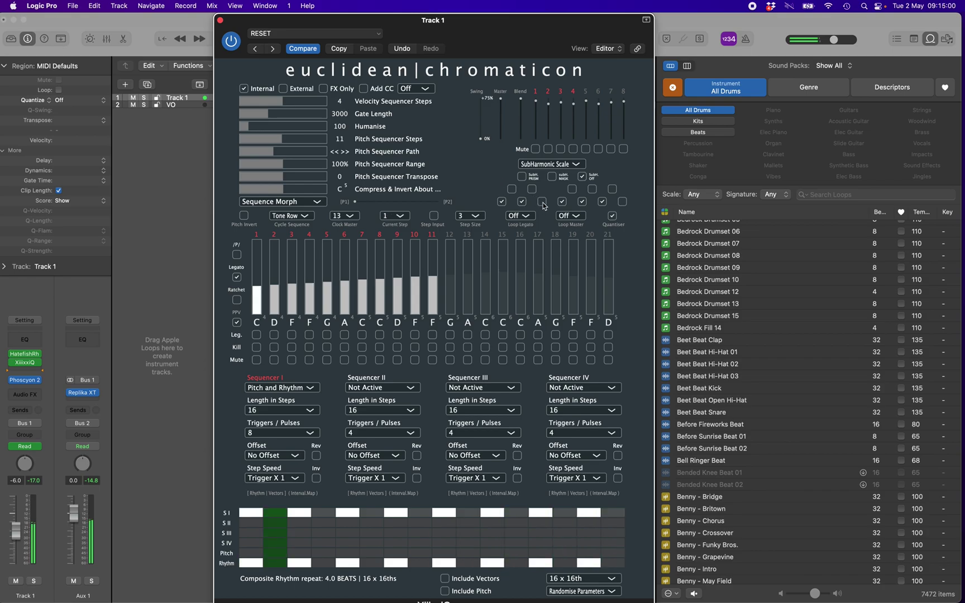
pyautogui.click(623, 201)
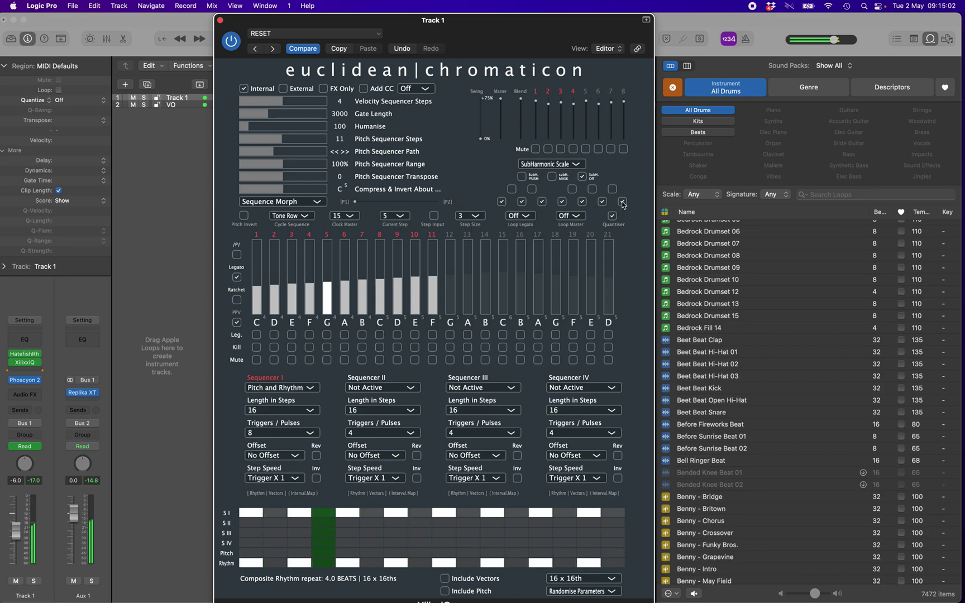
pyautogui.click(242, 152)
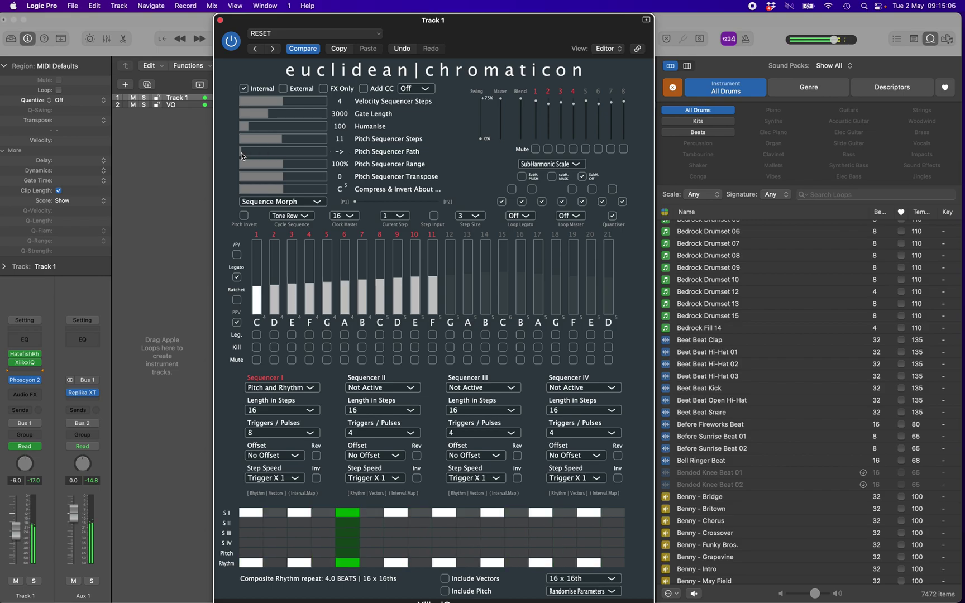
# - Set step size to 1 and lengthen the pitch sequence to 13 steps
pyautogui.click(472, 217)
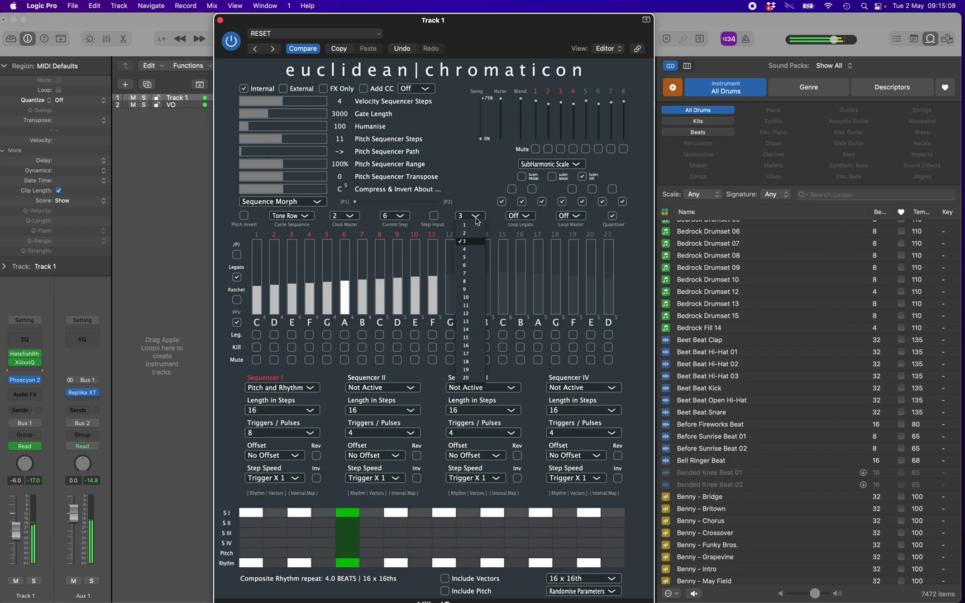
pyautogui.click(473, 225)
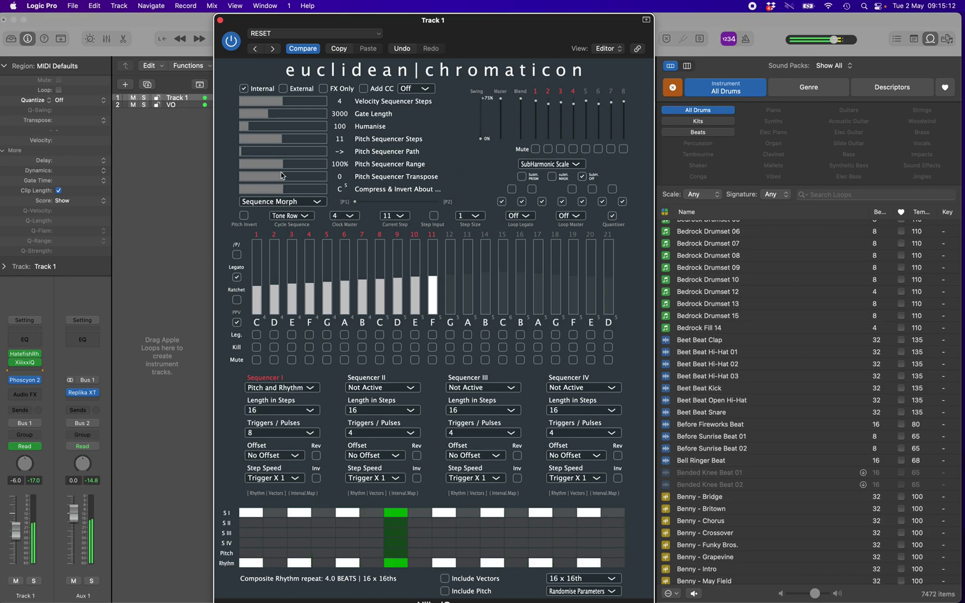
pyautogui.click(293, 140)
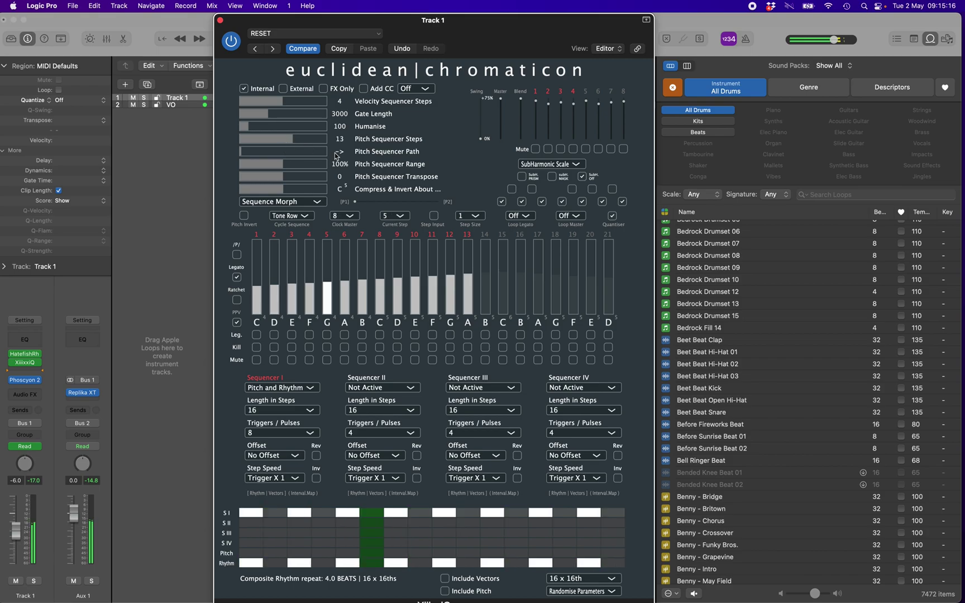
# - Try step sizes 4 and 6, settling on a step size of 4
pyautogui.click(468, 215)
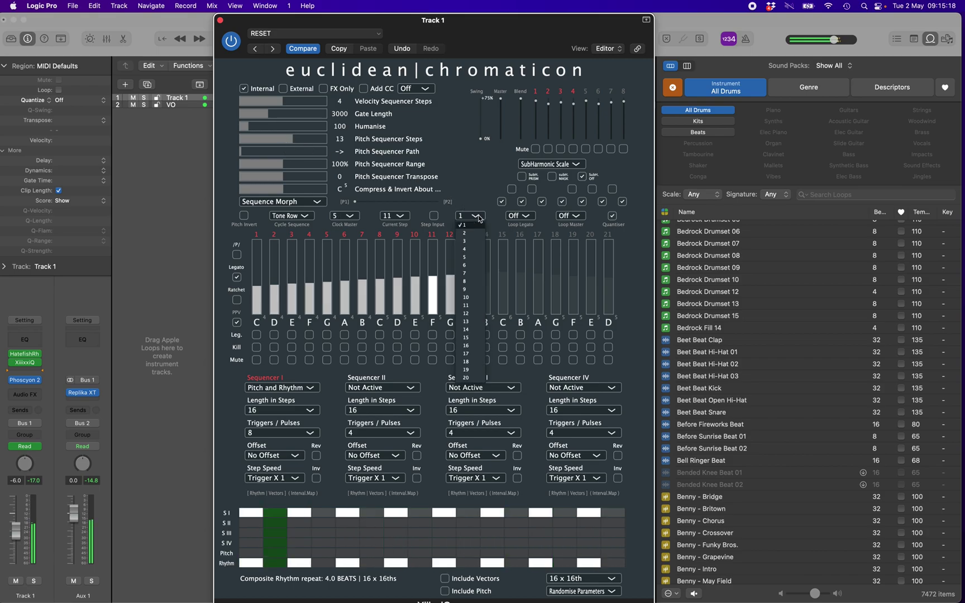
pyautogui.click(467, 250)
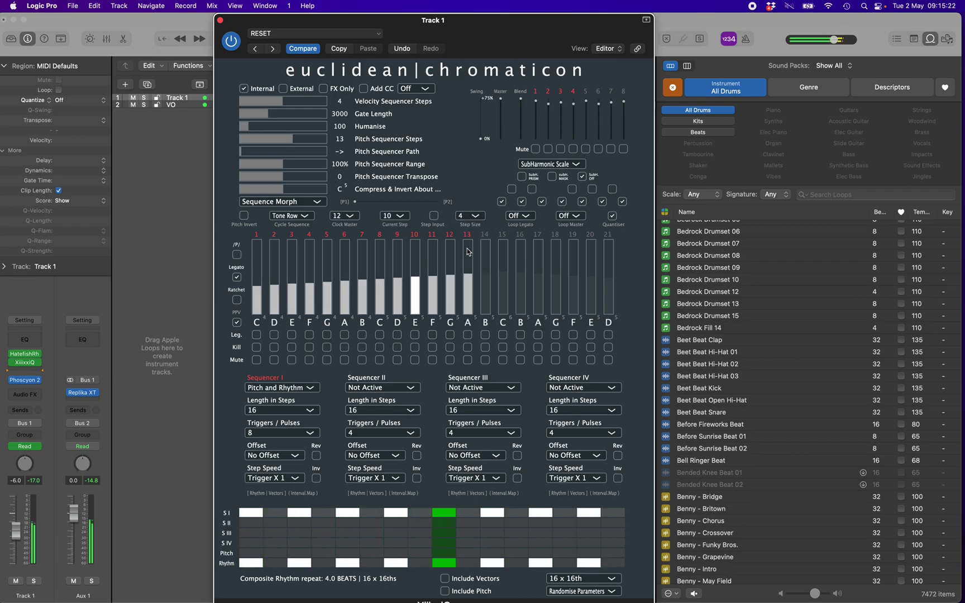
pyautogui.click(474, 218)
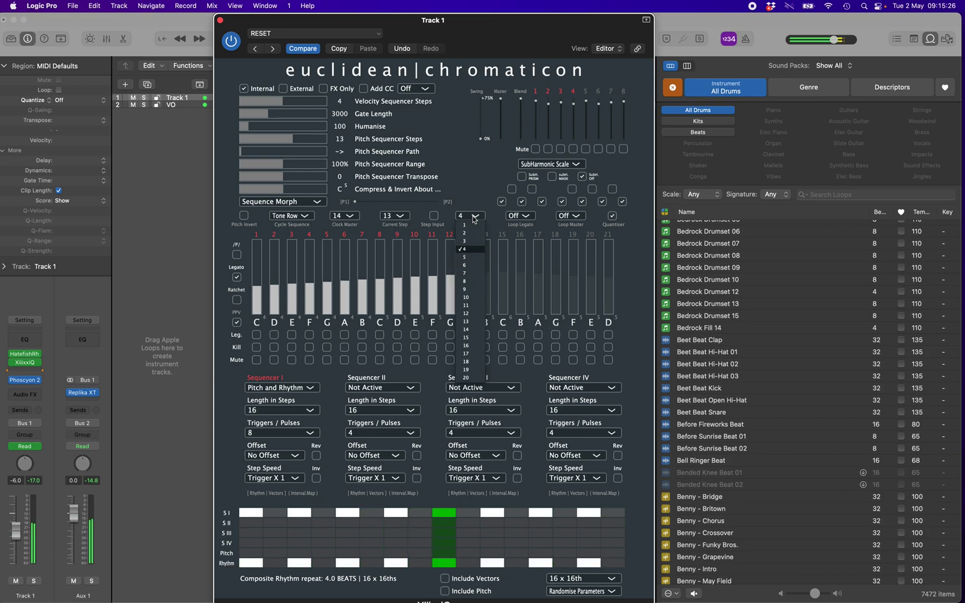
pyautogui.click(467, 266)
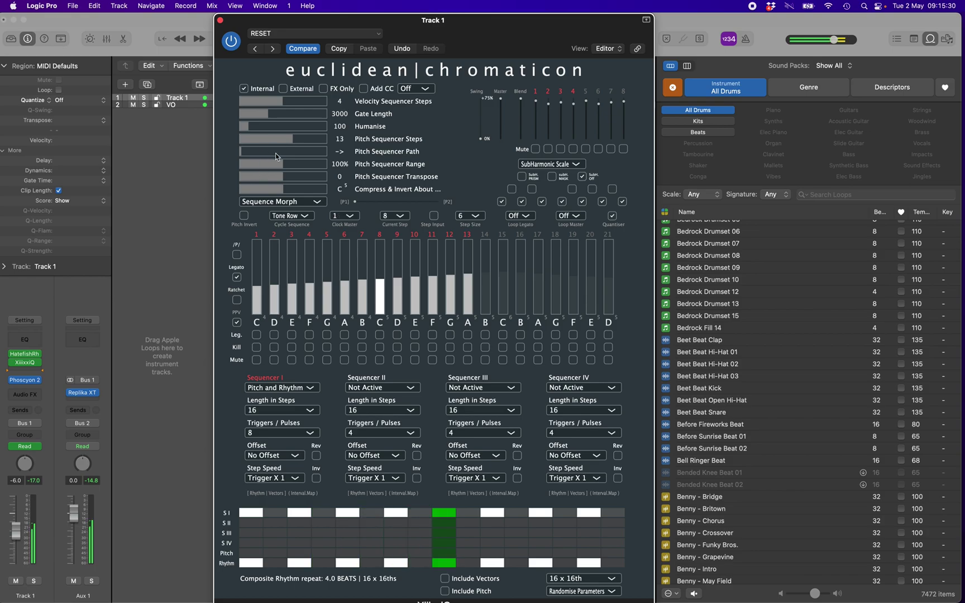
pyautogui.click(476, 217)
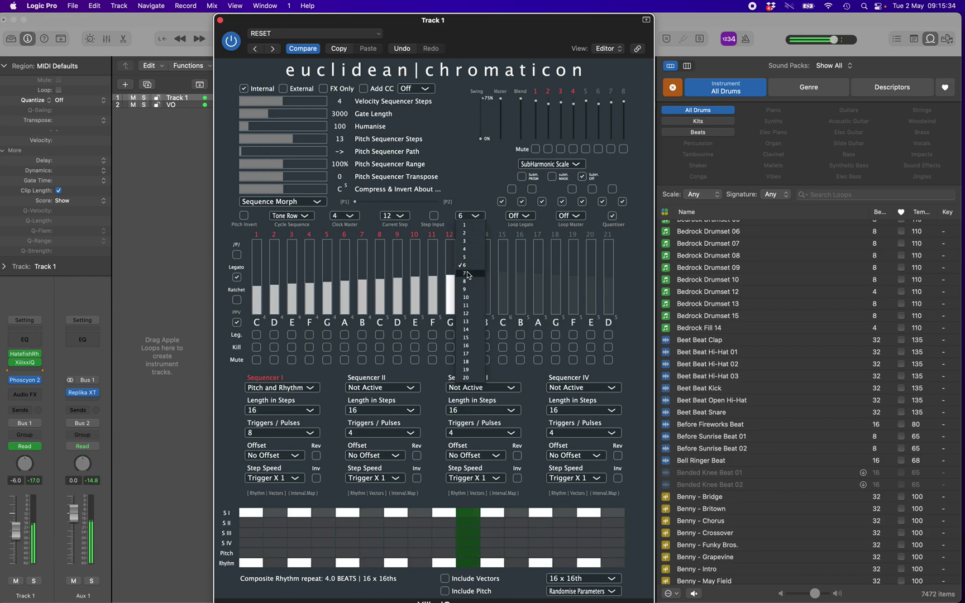
pyautogui.click(469, 250)
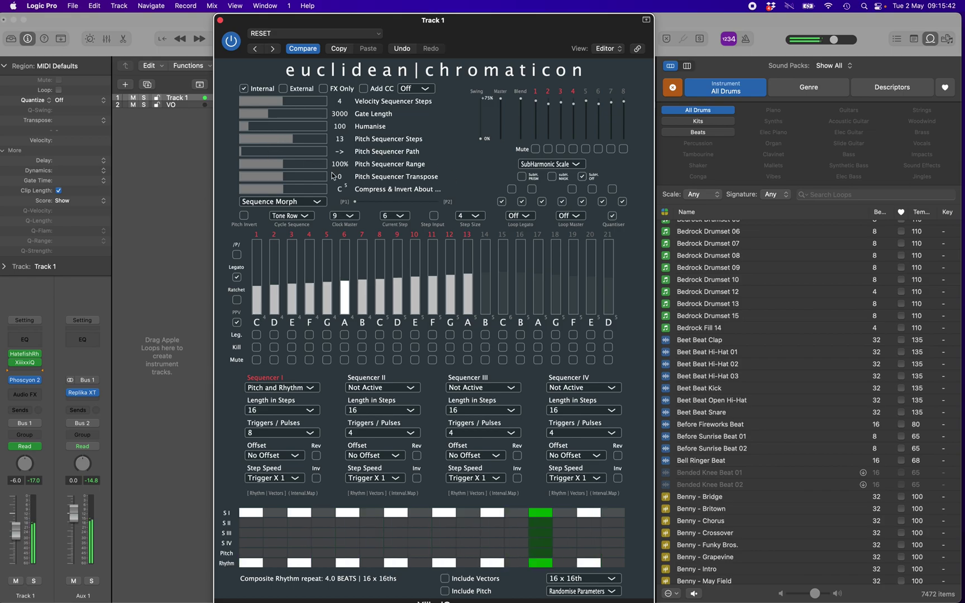
# - Make Sequencer II Rhythm Only and give Sequencer I 4 pulses
pyautogui.click(412, 392)
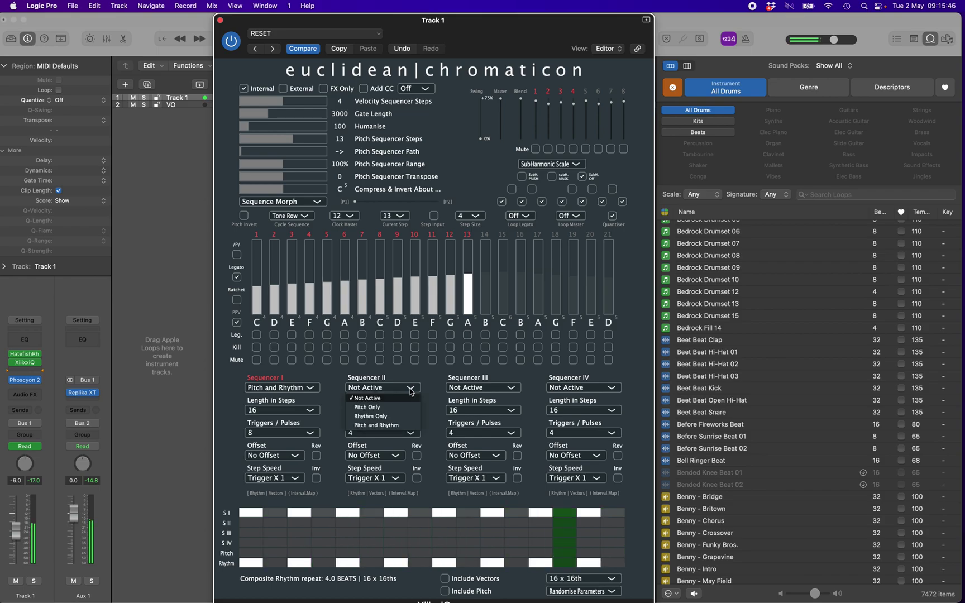
pyautogui.click(383, 418)
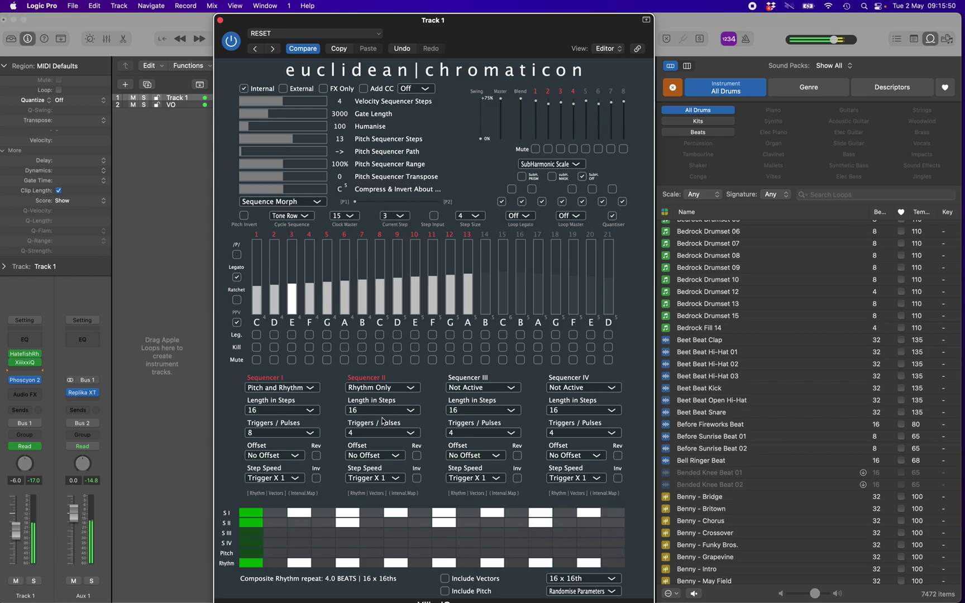
pyautogui.click(302, 432)
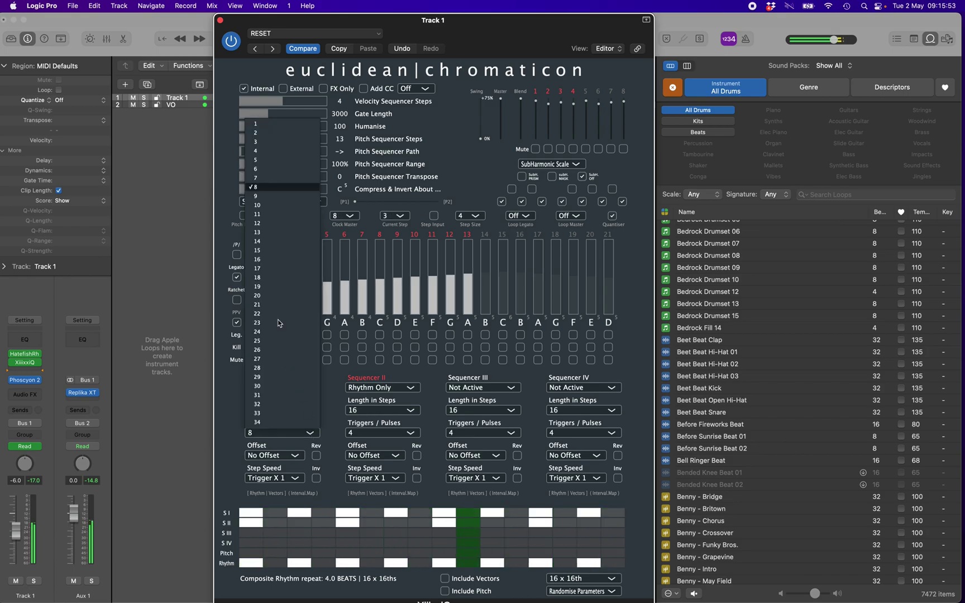
pyautogui.click(261, 151)
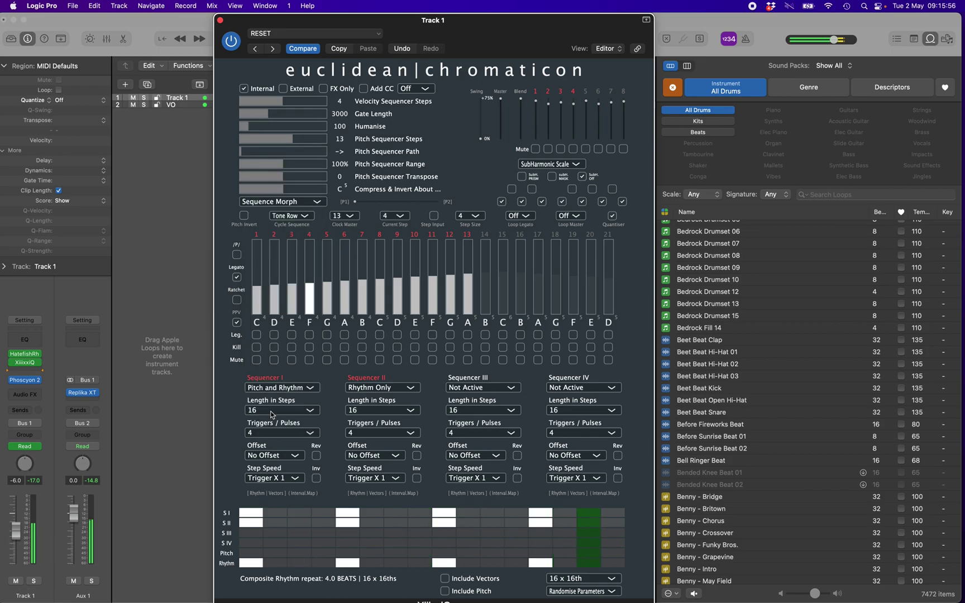
# - Make Sequencer I Pitch Only and give Sequencer II 8 pulses
pyautogui.click(309, 388)
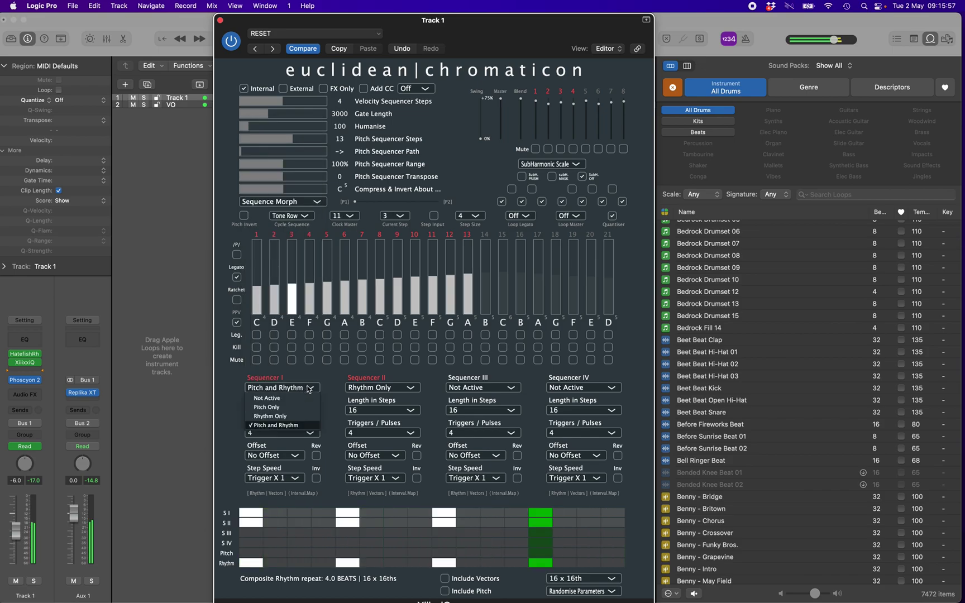
pyautogui.click(269, 407)
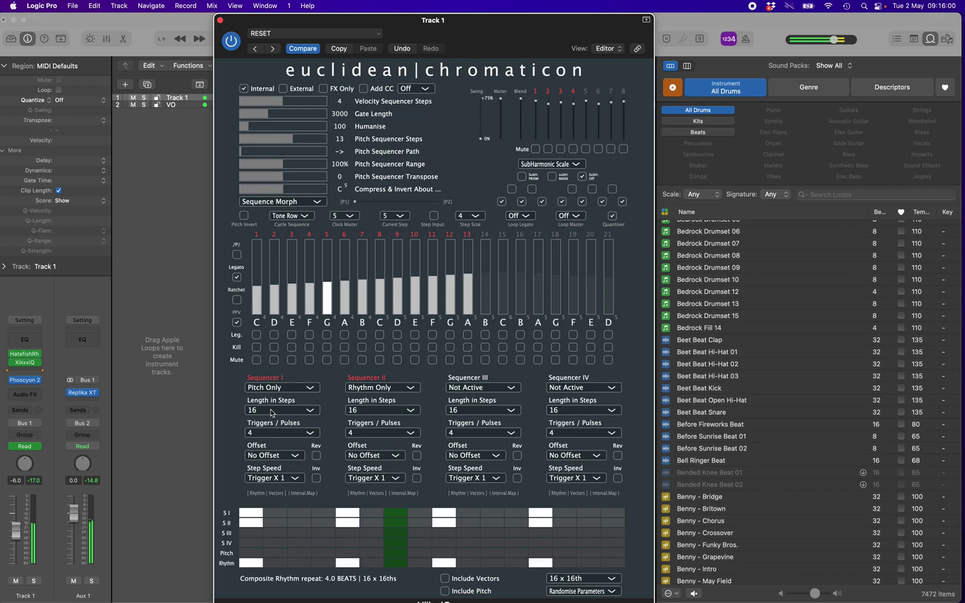
pyautogui.click(398, 435)
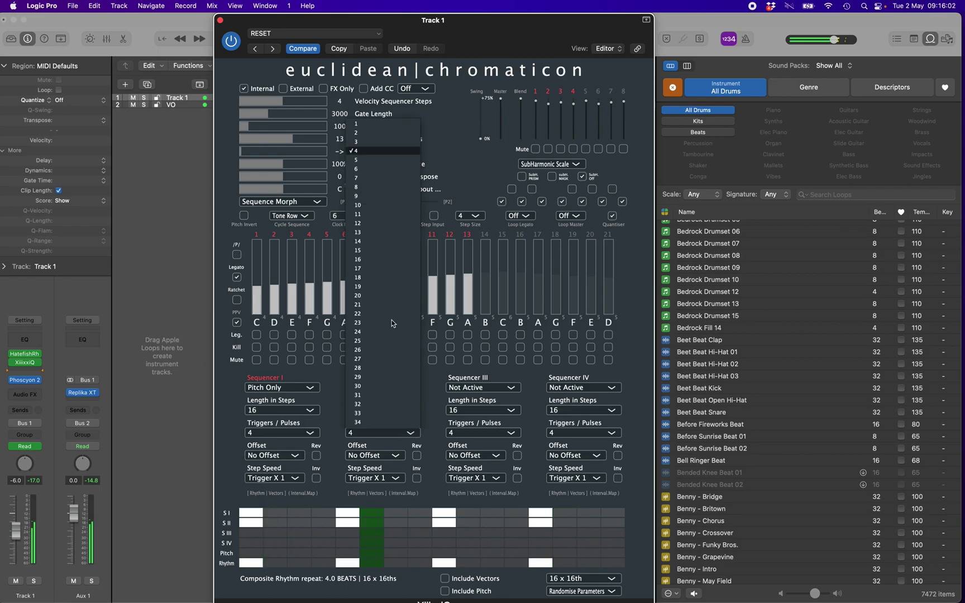
pyautogui.click(358, 189)
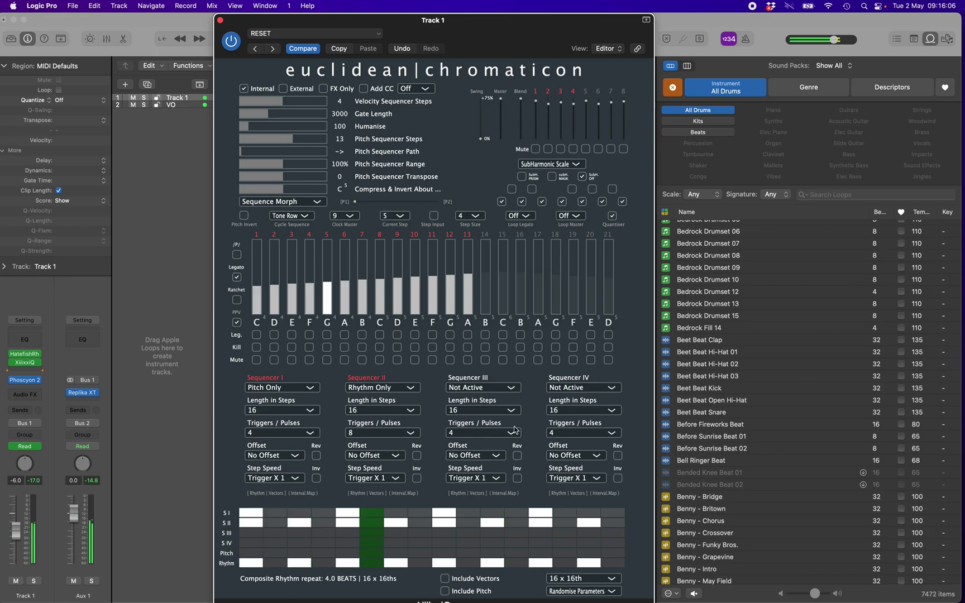
# - Set Sequencer III to Pitch Only with 8 pulses over 10 steps
pyautogui.click(511, 389)
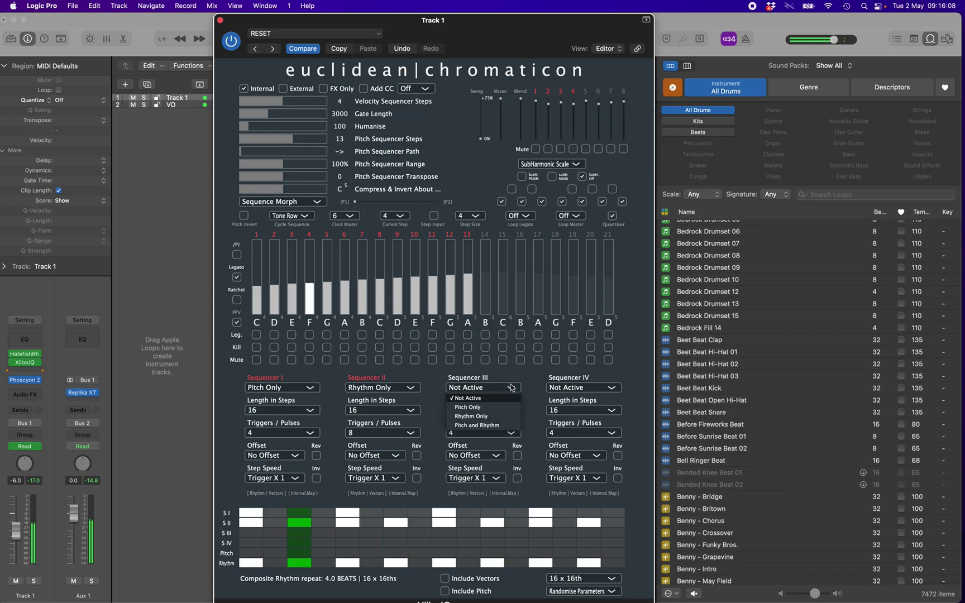
pyautogui.click(469, 407)
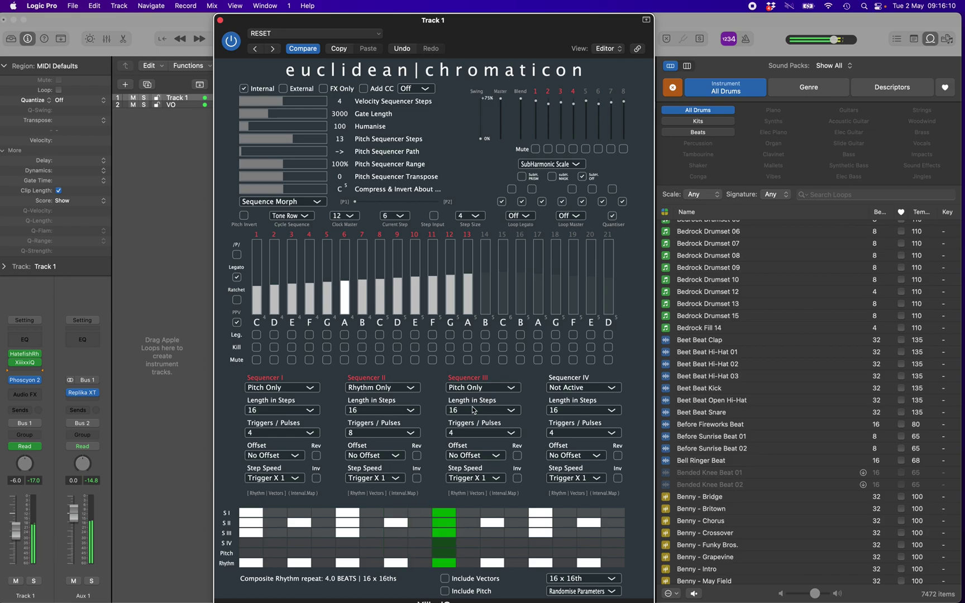
pyautogui.click(514, 436)
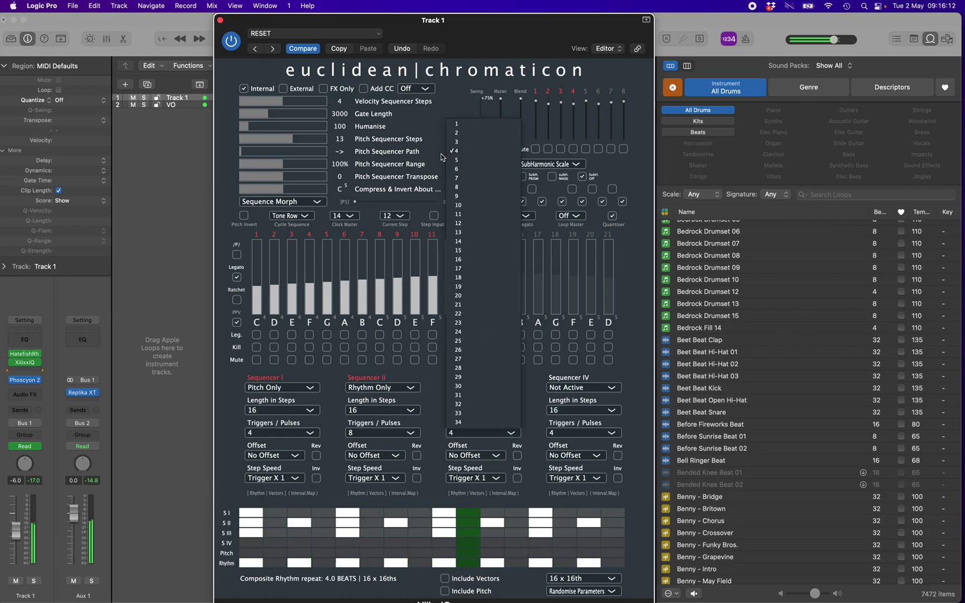
pyautogui.click(460, 188)
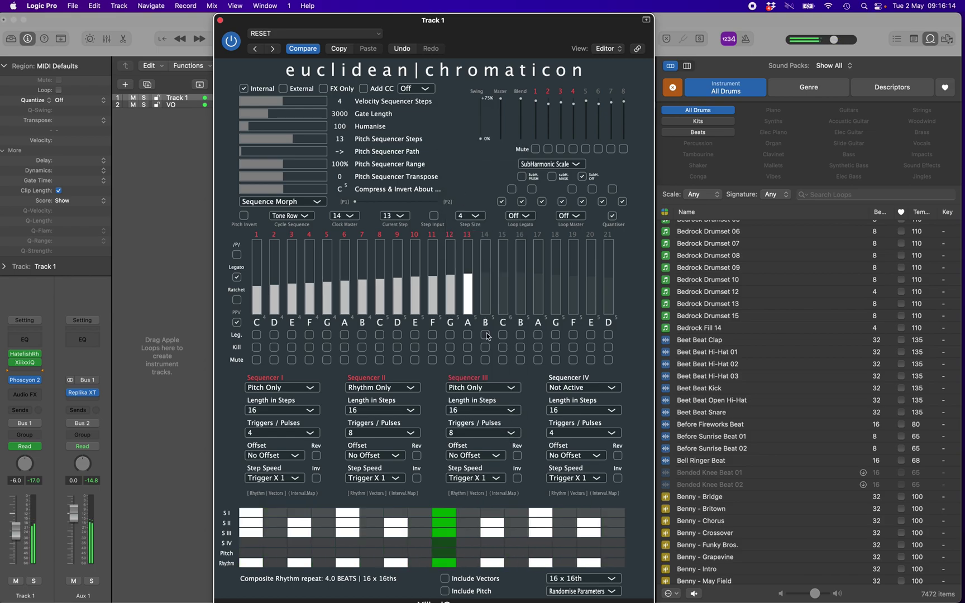
pyautogui.click(511, 411)
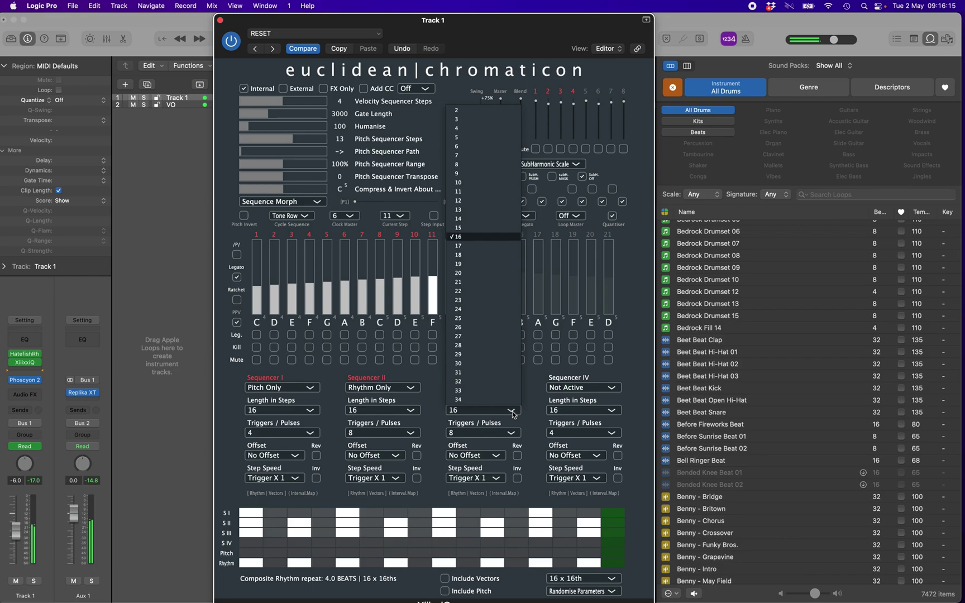
pyautogui.click(465, 184)
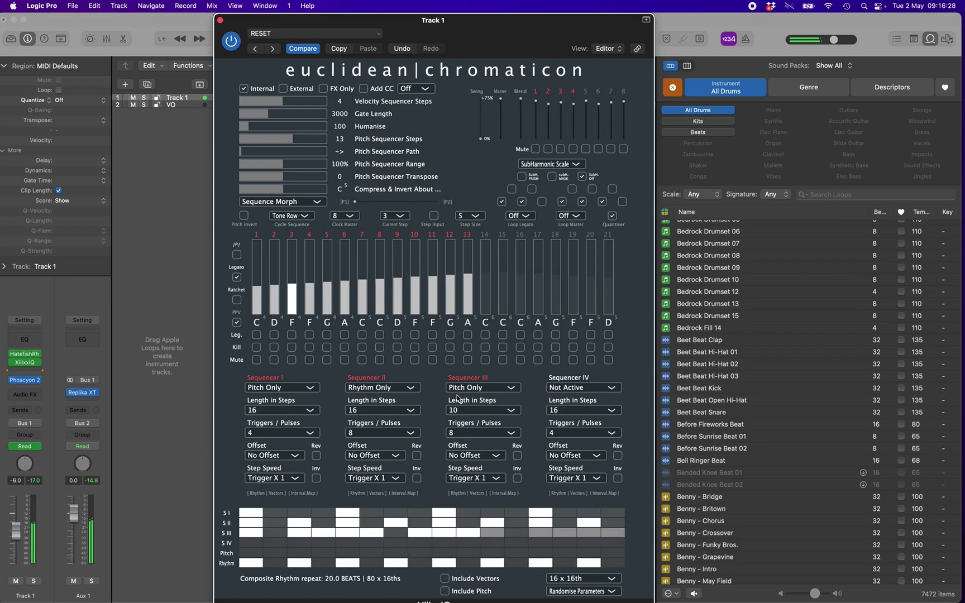
# - Give Sequencer IV 10 pulses and make it Rhythm Only
pyautogui.click(613, 433)
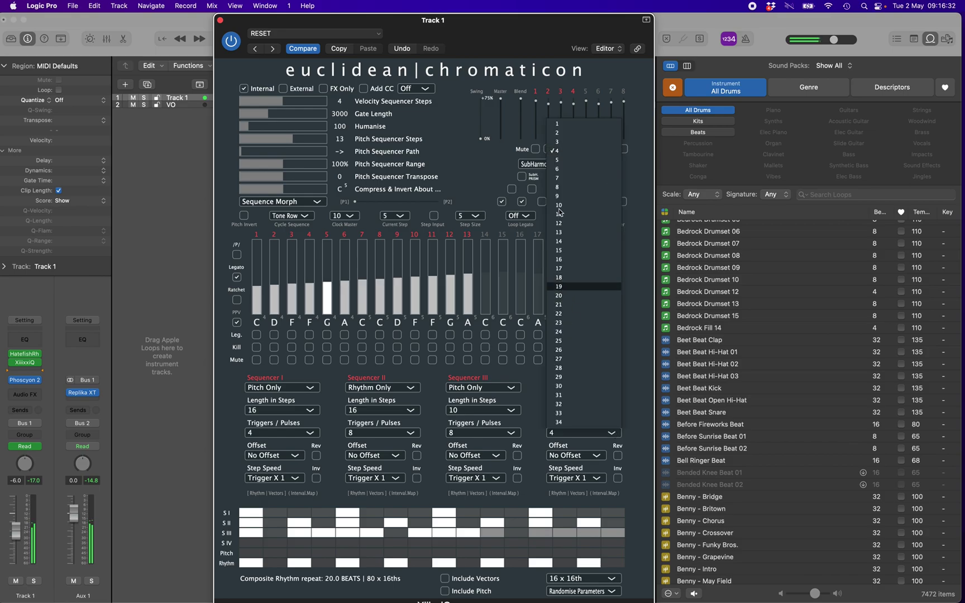
pyautogui.click(560, 206)
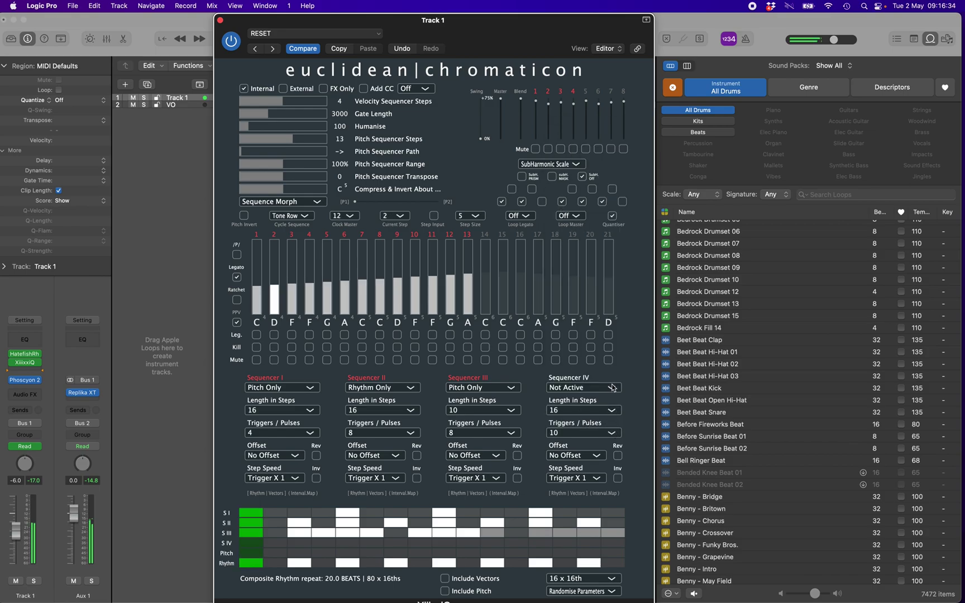
pyautogui.click(613, 388)
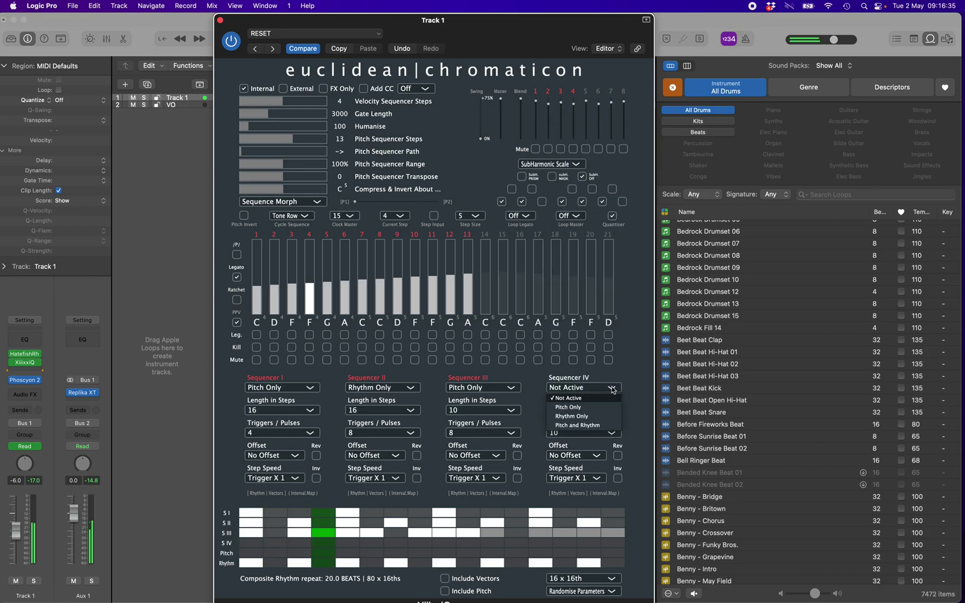
pyautogui.click(572, 416)
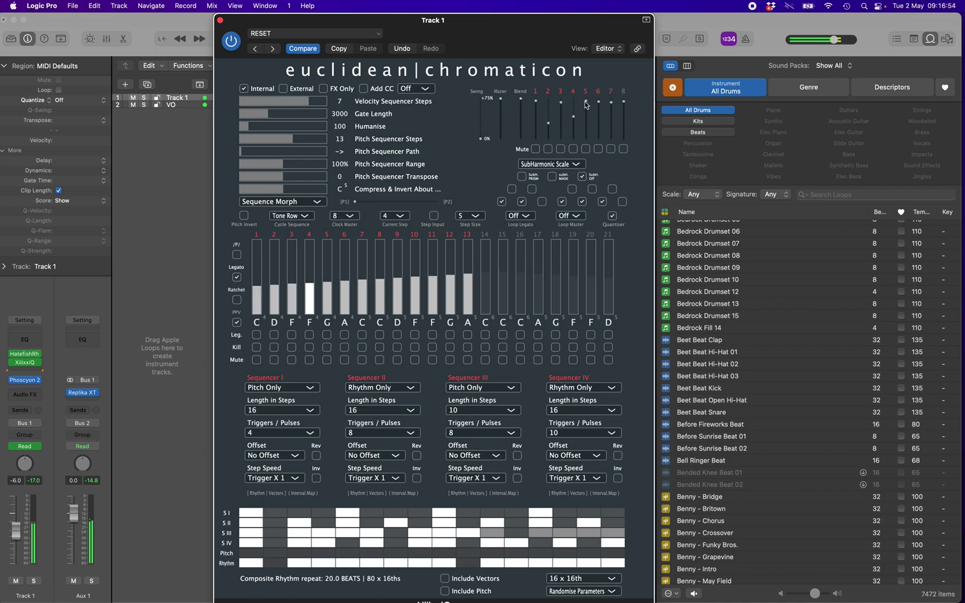
# - Lower step 5's velocity and shorten the velocity sequence to 5 steps
pyautogui.moveTo(585, 105); pyautogui.dragTo(586, 108)
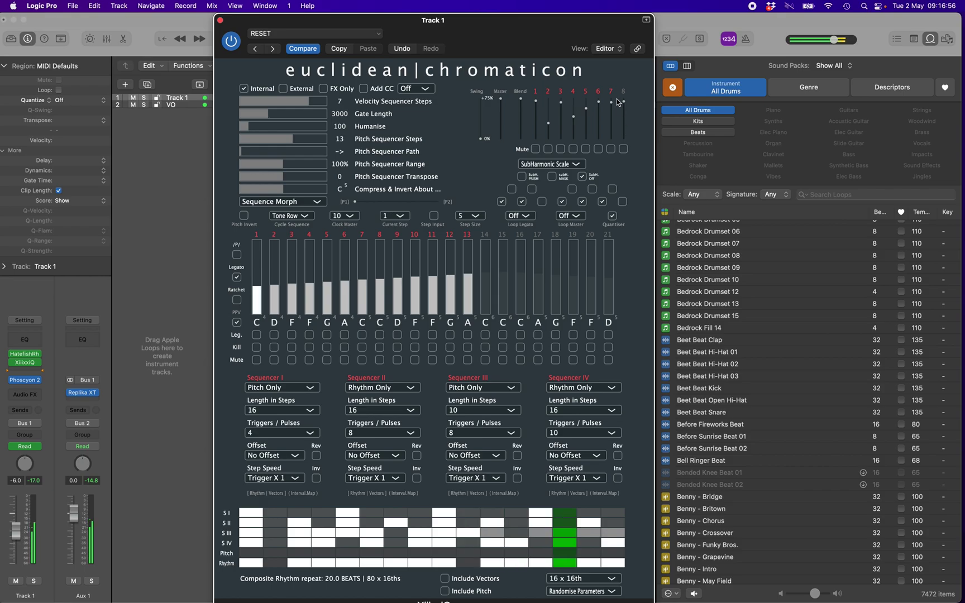
pyautogui.moveTo(609, 102)
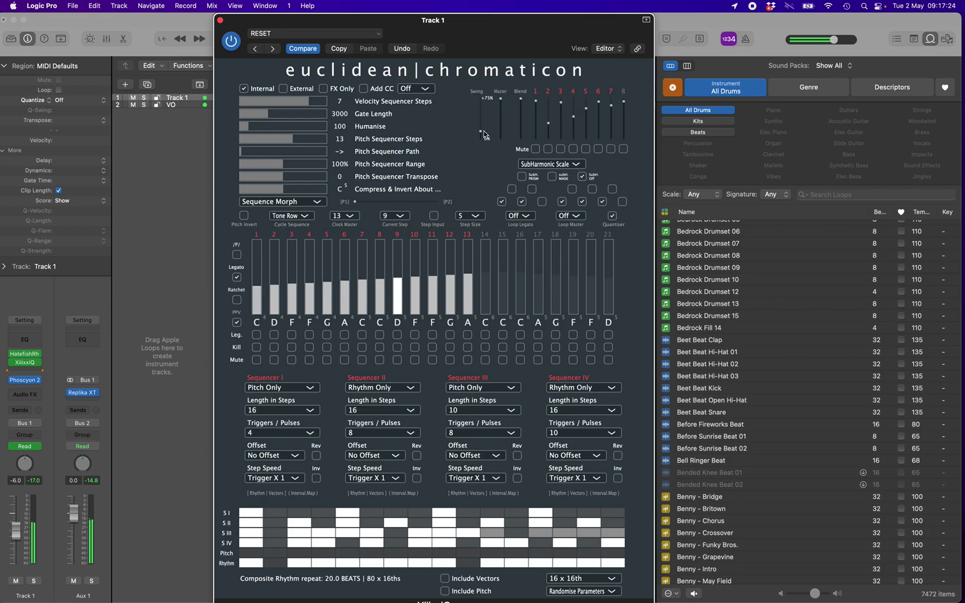
pyautogui.click(287, 103)
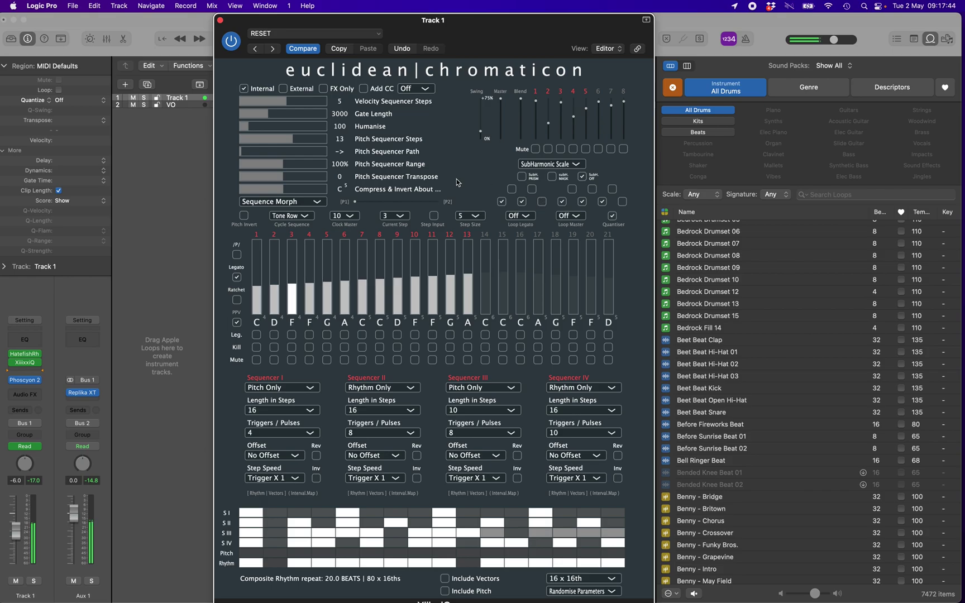
# - Change the step size to 6 and set loop legato to 8 steps
pyautogui.click(478, 218)
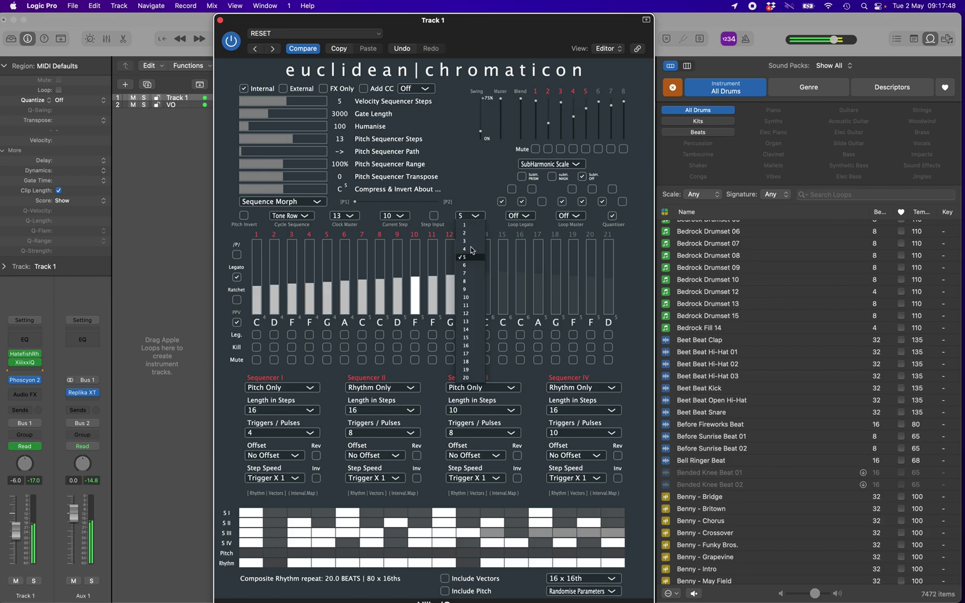
pyautogui.click(470, 267)
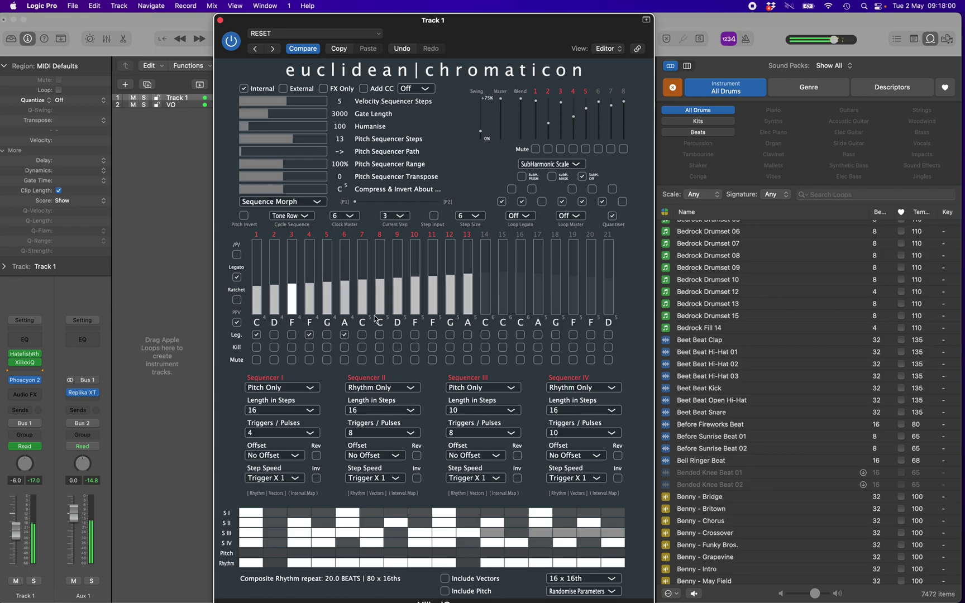
pyautogui.click(530, 219)
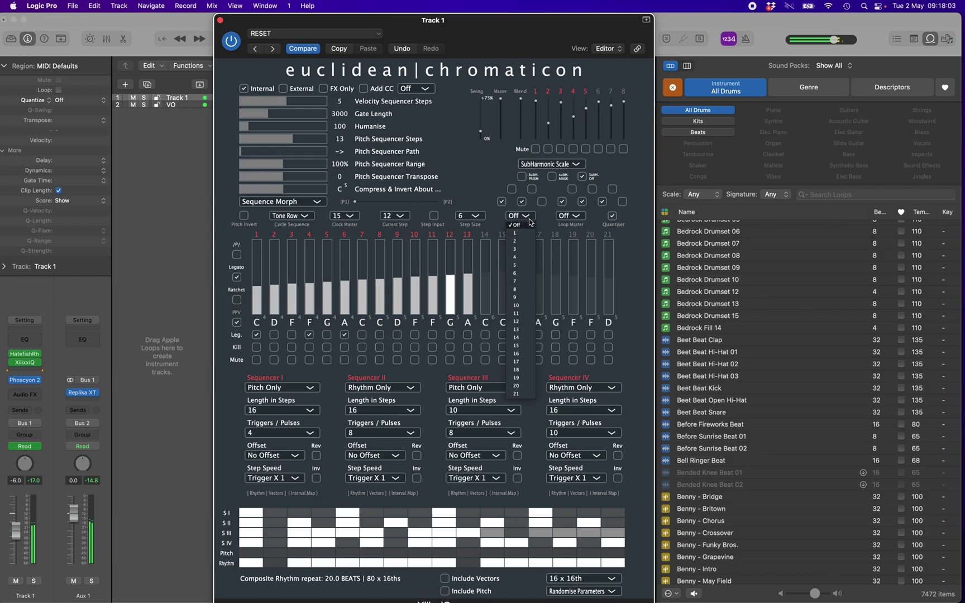
pyautogui.click(518, 291)
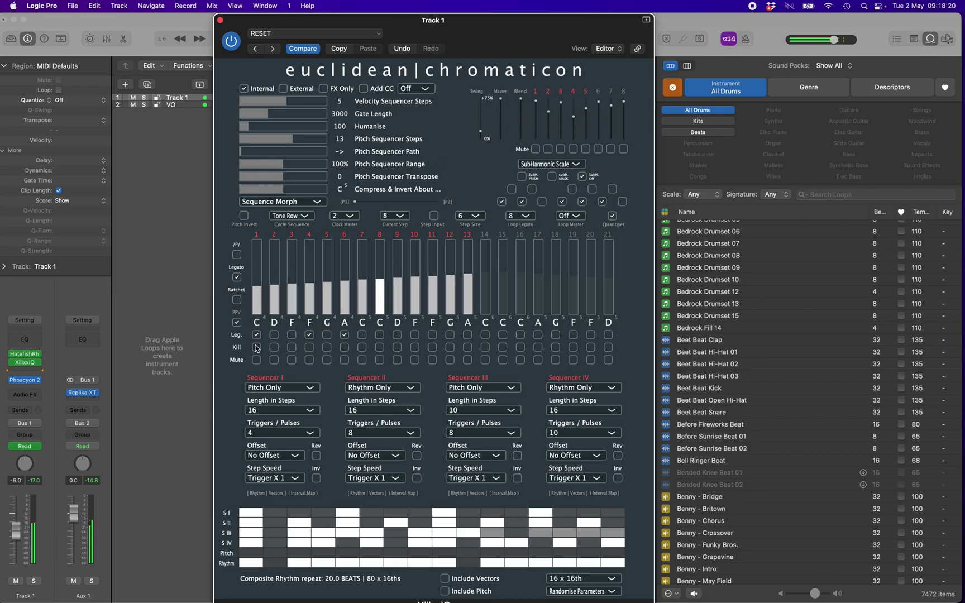
pyautogui.click(292, 348)
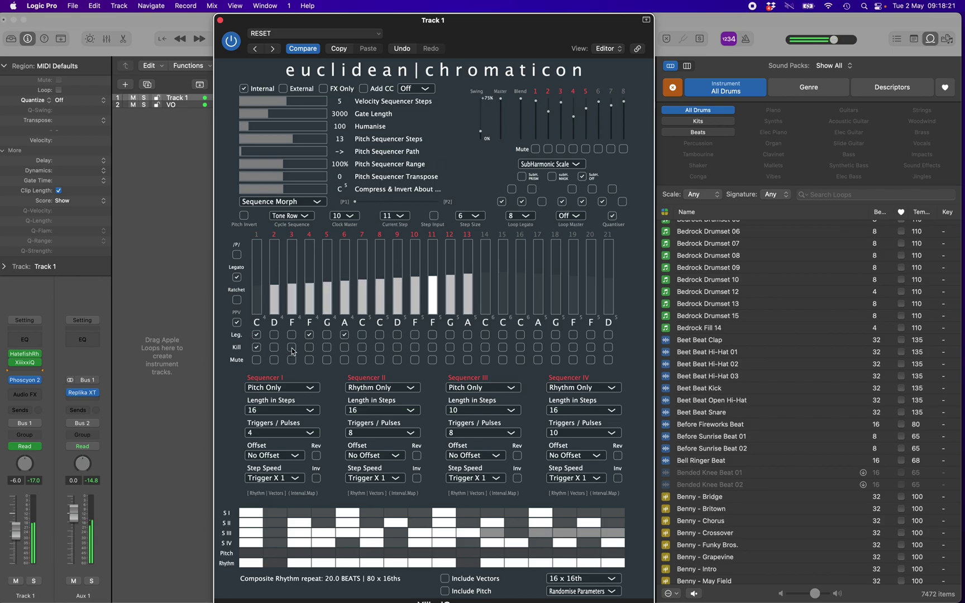
pyautogui.click(327, 348)
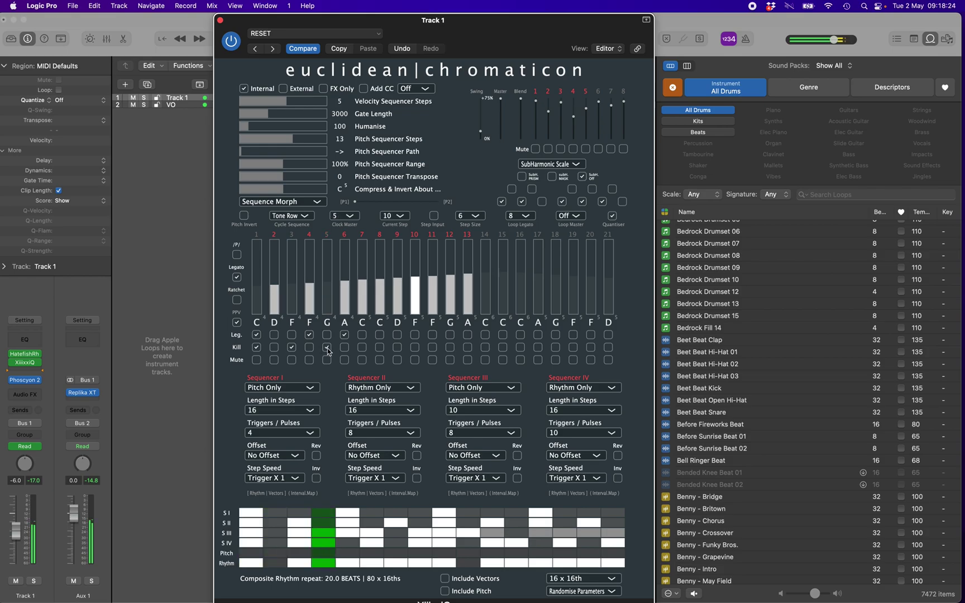
pyautogui.click(362, 347)
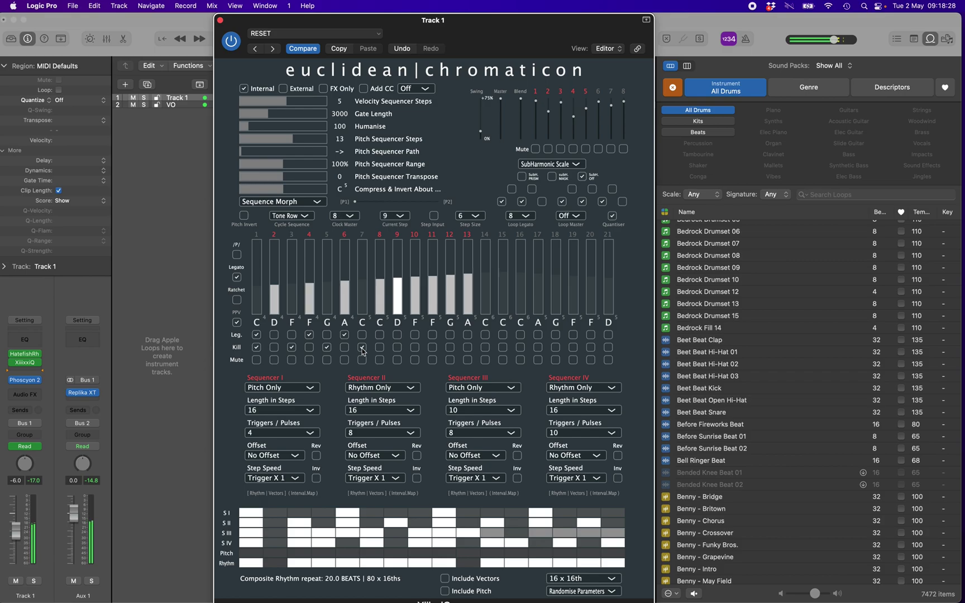
pyautogui.click(257, 347)
pyautogui.click(292, 348)
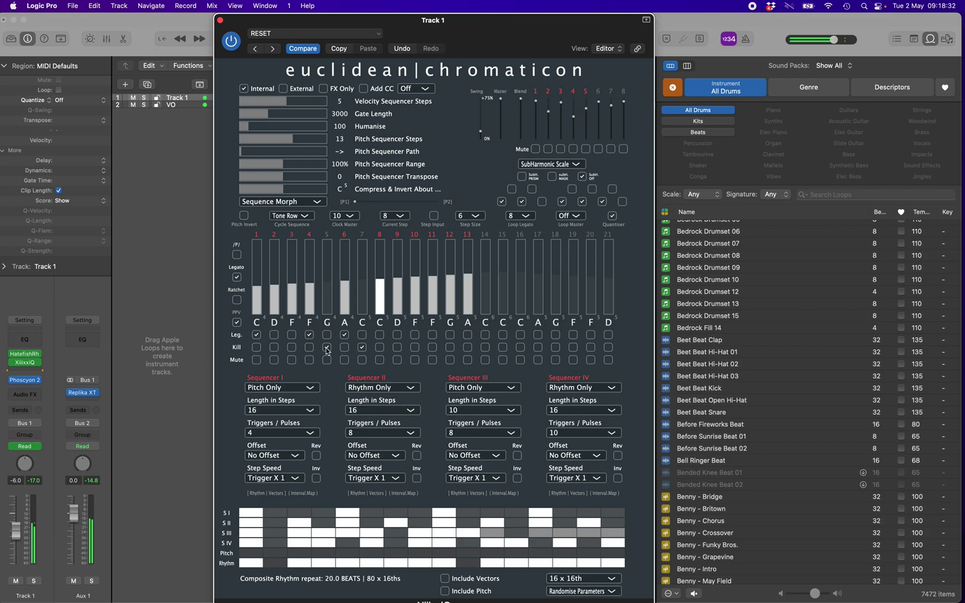
pyautogui.click(327, 347)
pyautogui.click(362, 348)
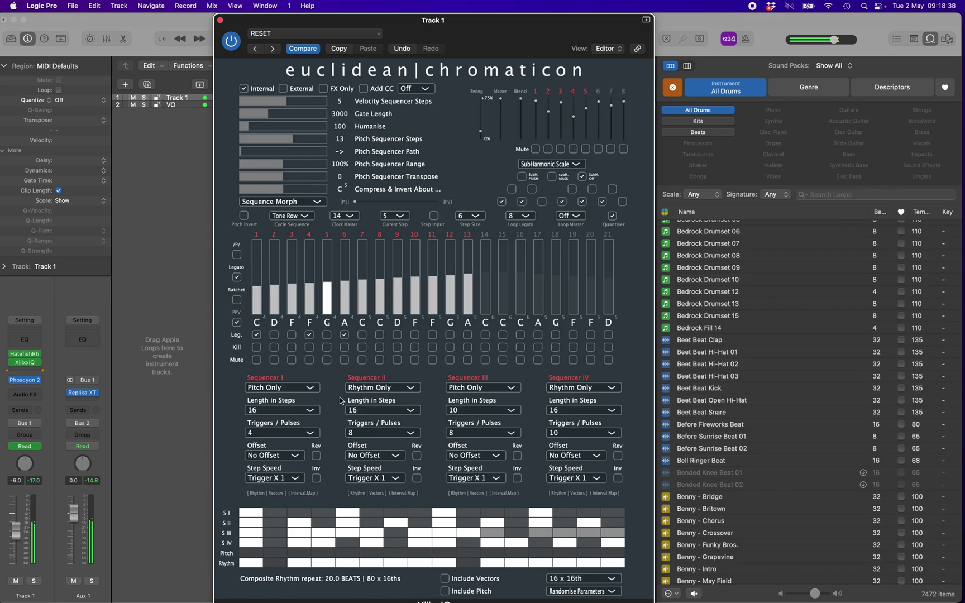
# - Set Sequencer II to 20 steps and try loop master 8 and 16, settling on 32
pyautogui.click(411, 411)
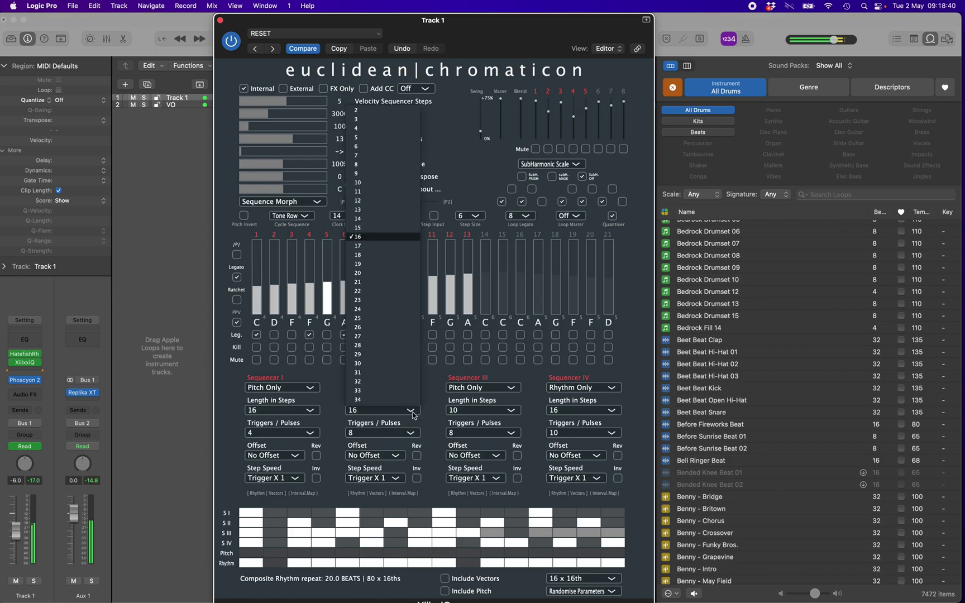
pyautogui.click(374, 273)
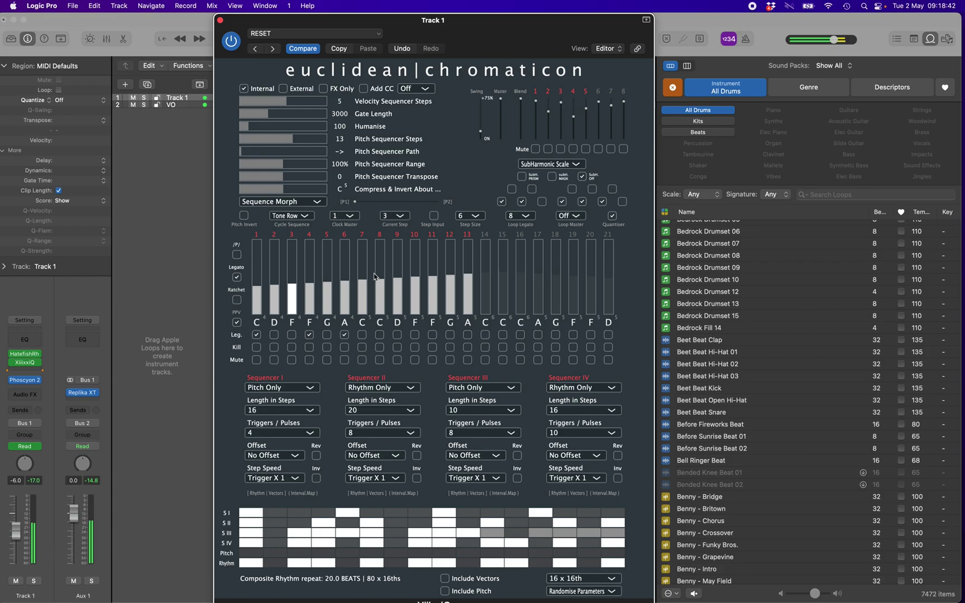
pyautogui.click(579, 219)
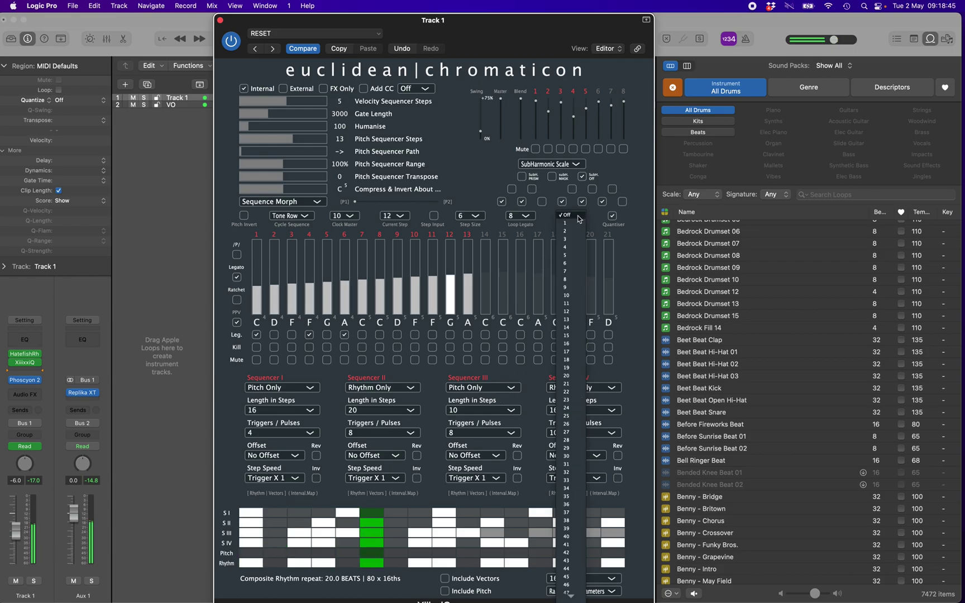
pyautogui.click(566, 280)
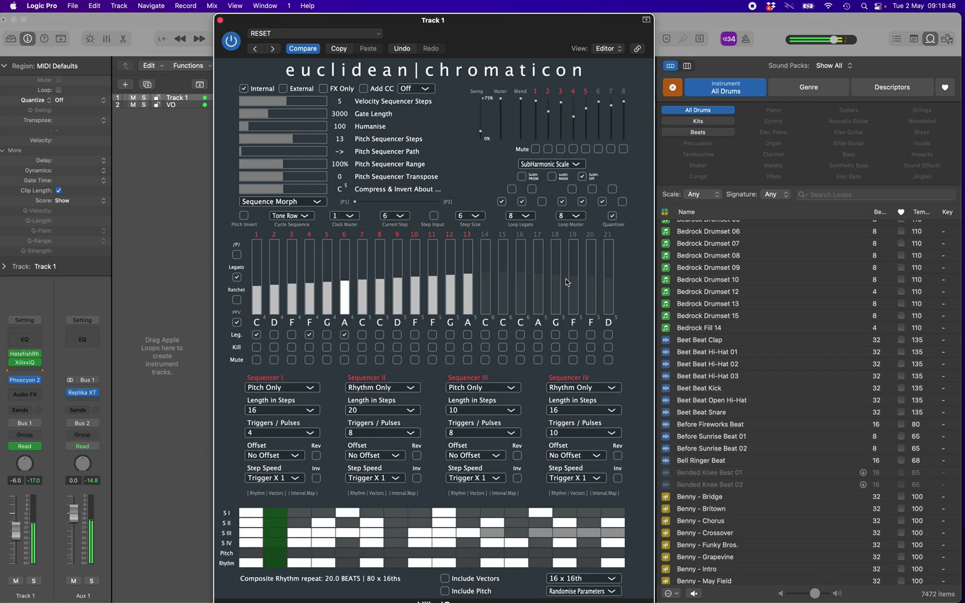
pyautogui.click(575, 219)
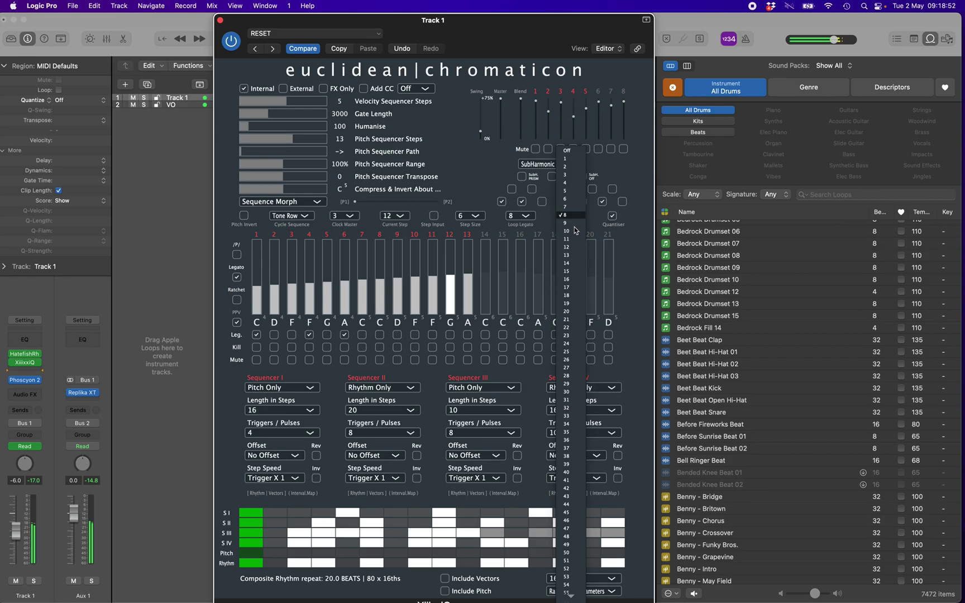
pyautogui.click(572, 279)
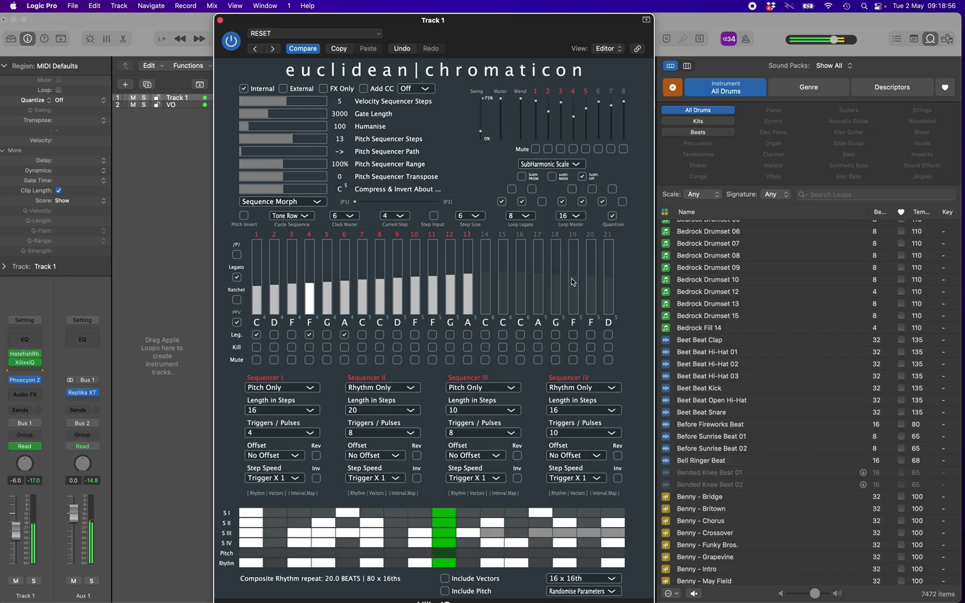
pyautogui.click(576, 215)
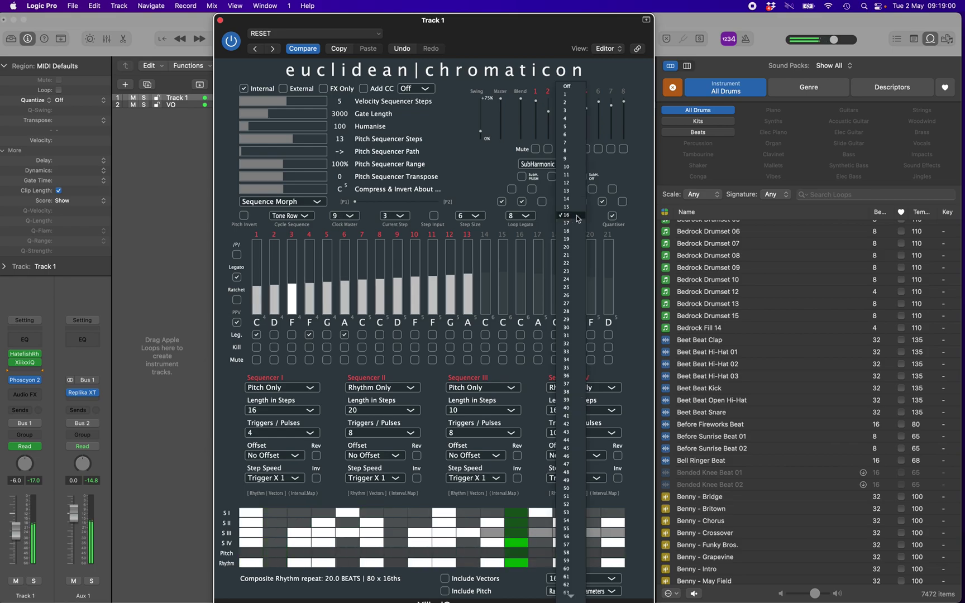
pyautogui.click(569, 345)
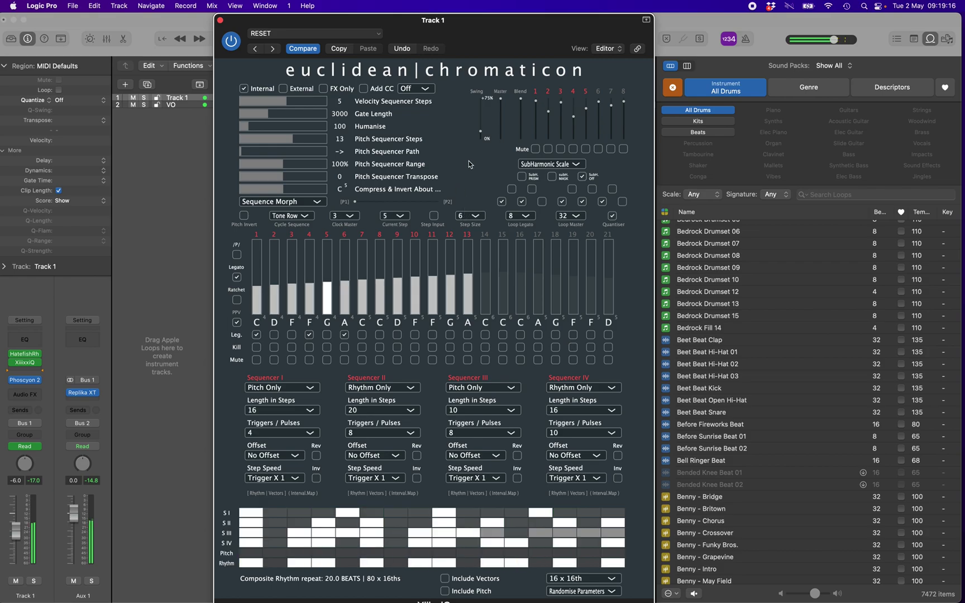
# - Store current settings as morph P1, load preset TB LEAD 1a, and store it as P2
pyautogui.click(317, 202)
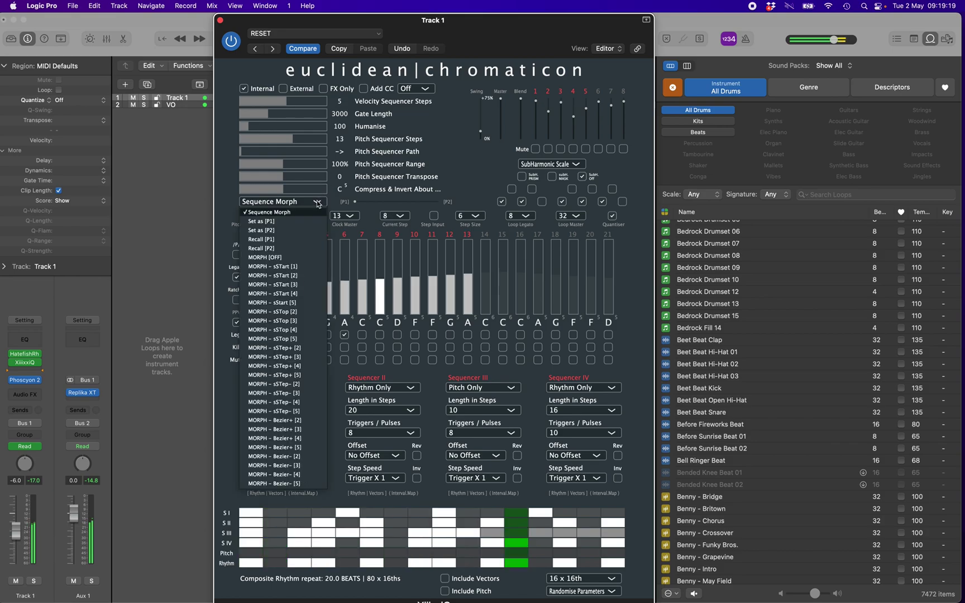
pyautogui.click(270, 221)
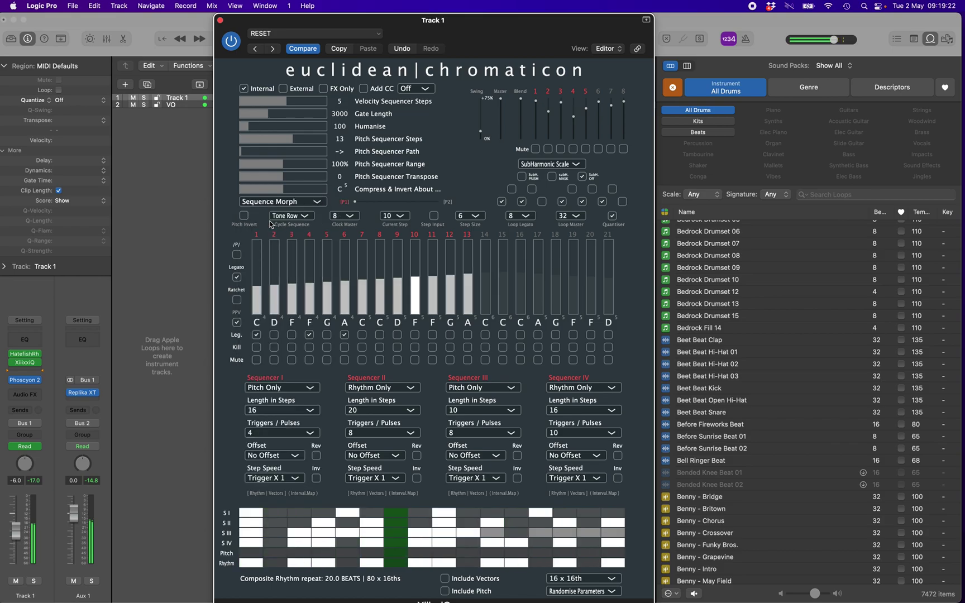
pyautogui.click(273, 49)
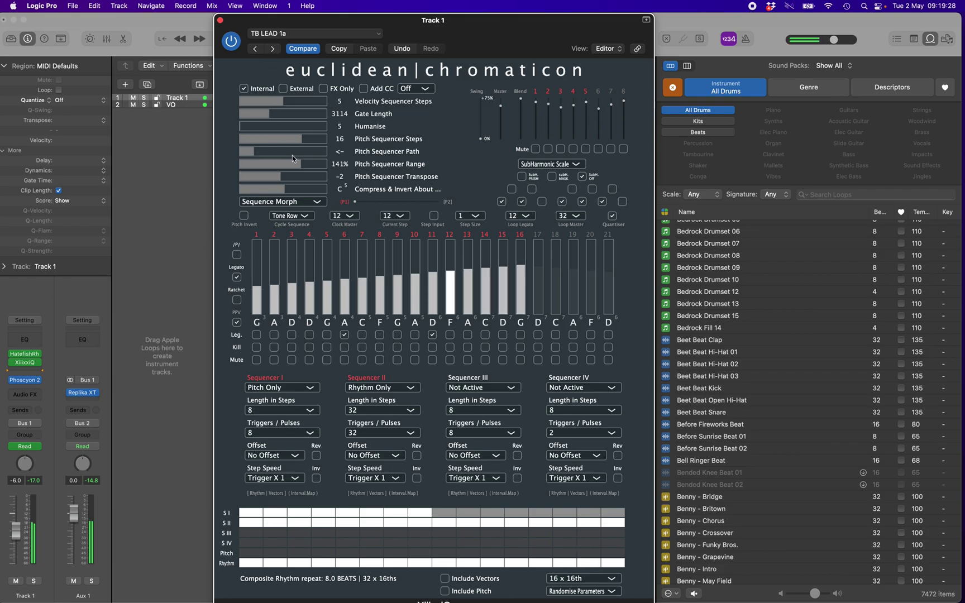
pyautogui.click(317, 201)
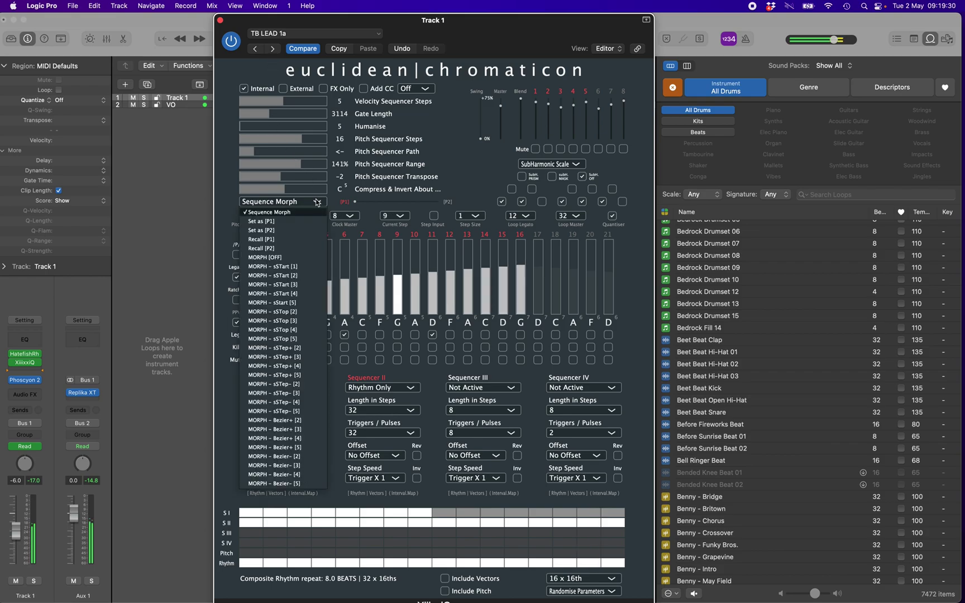
pyautogui.click(270, 231)
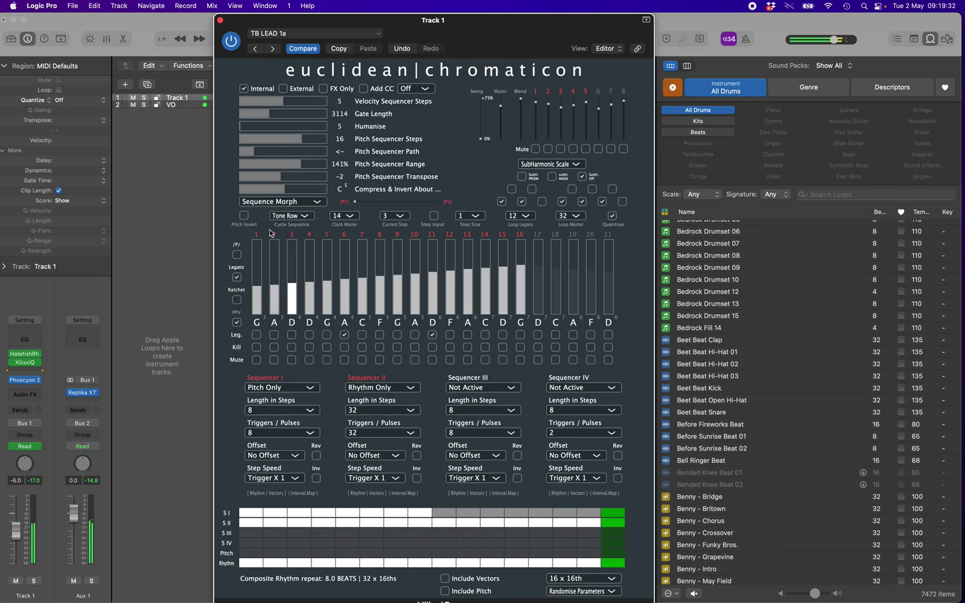
pyautogui.click(316, 201)
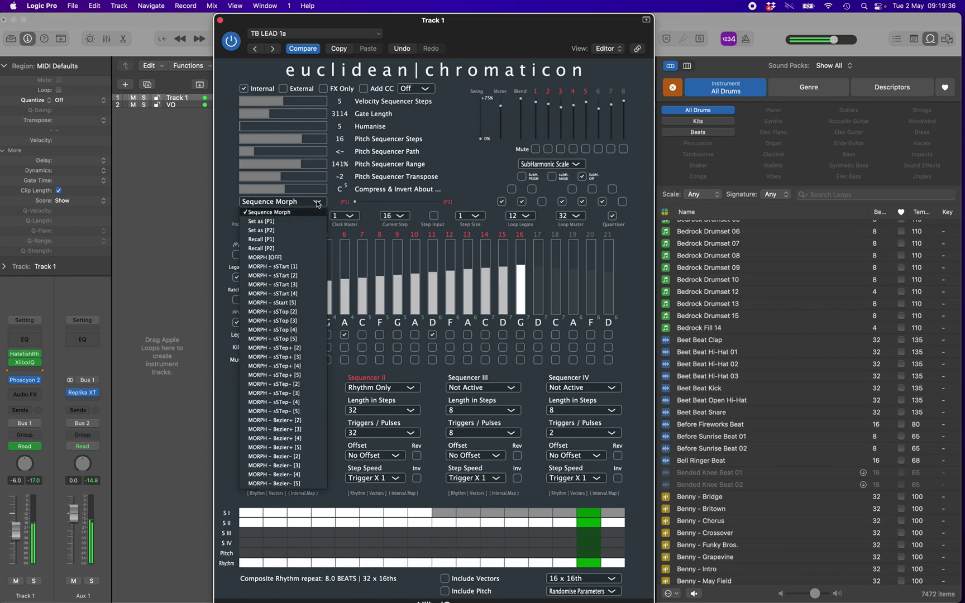
# - Jump the Sequence Morph to P1, then drag it partway toward P2
pyautogui.click(281, 421)
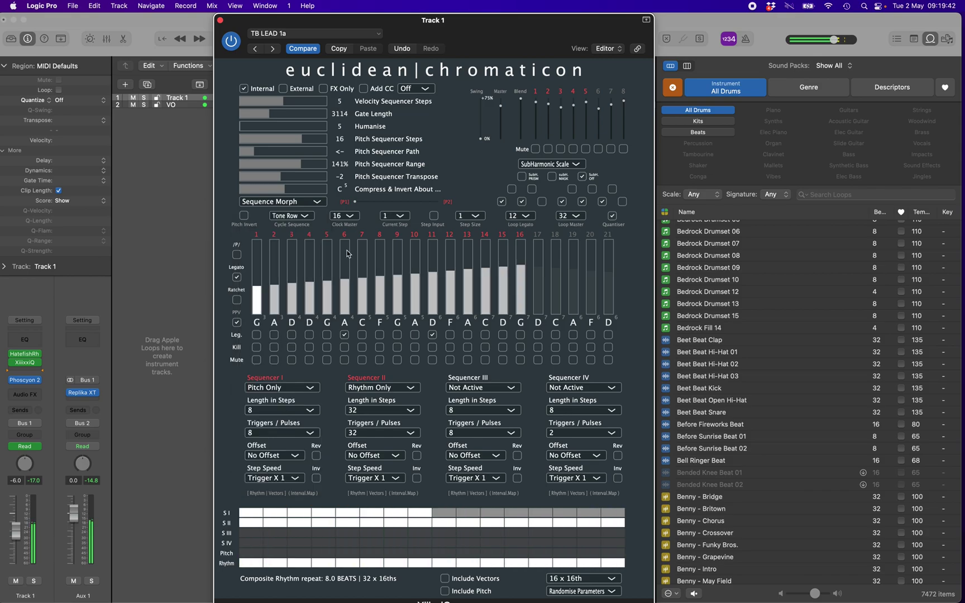
pyautogui.click(356, 202)
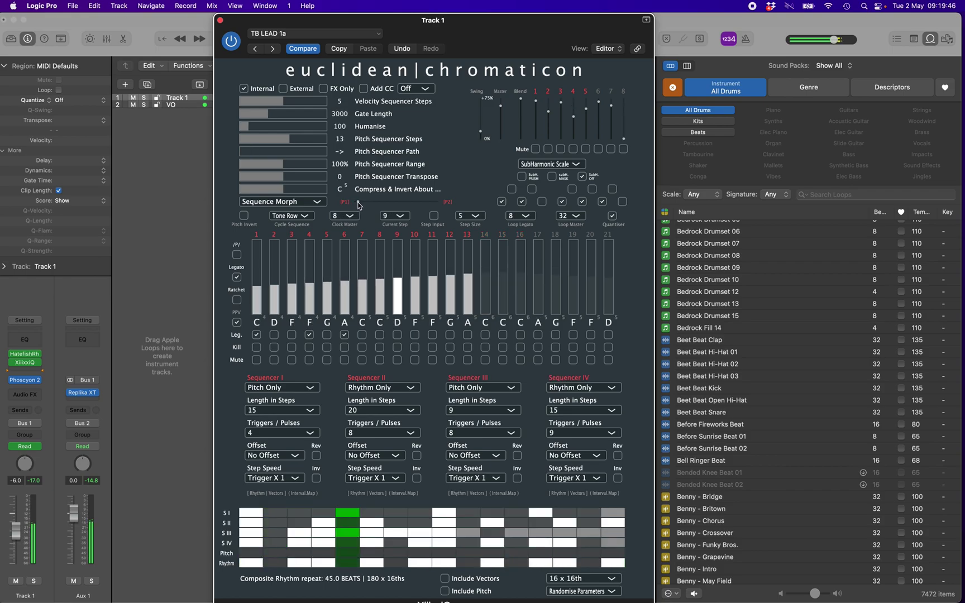
pyautogui.moveTo(359, 203); pyautogui.dragTo(439, 203)
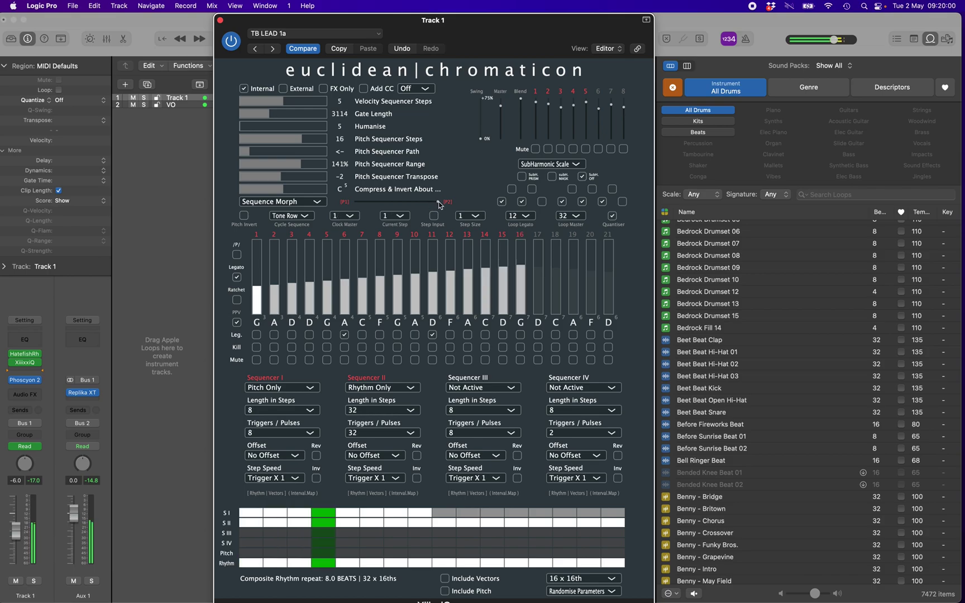